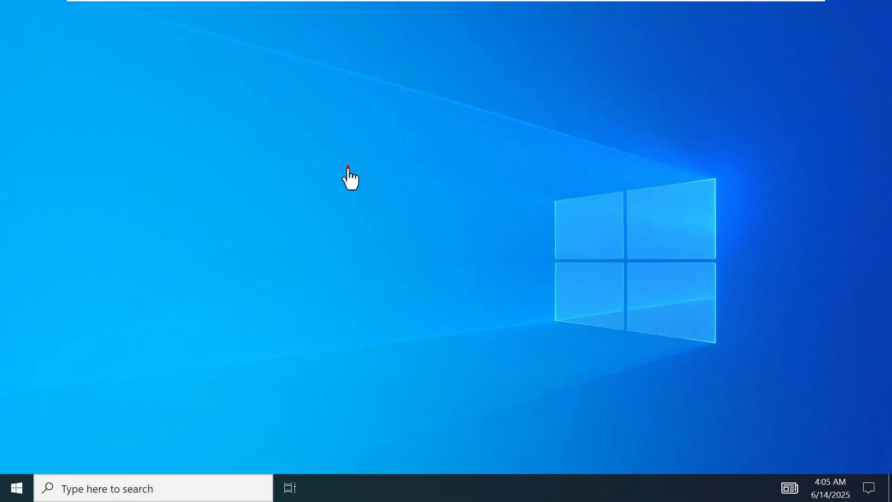
pyautogui.rightClick(362, 118)
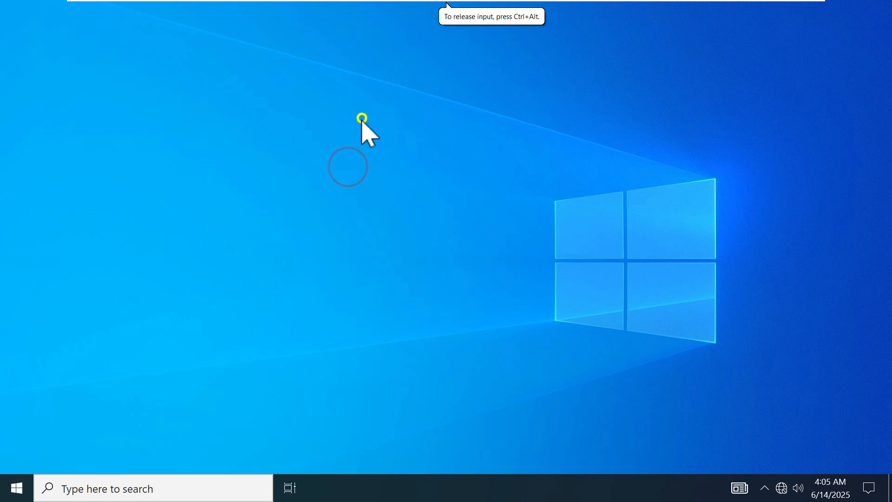
pyautogui.click(384, 157)
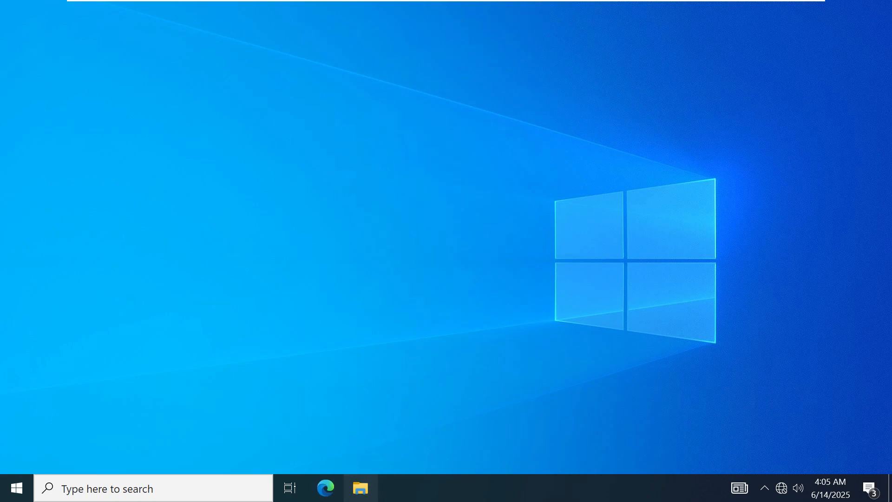
pyautogui.moveTo(597, 1)
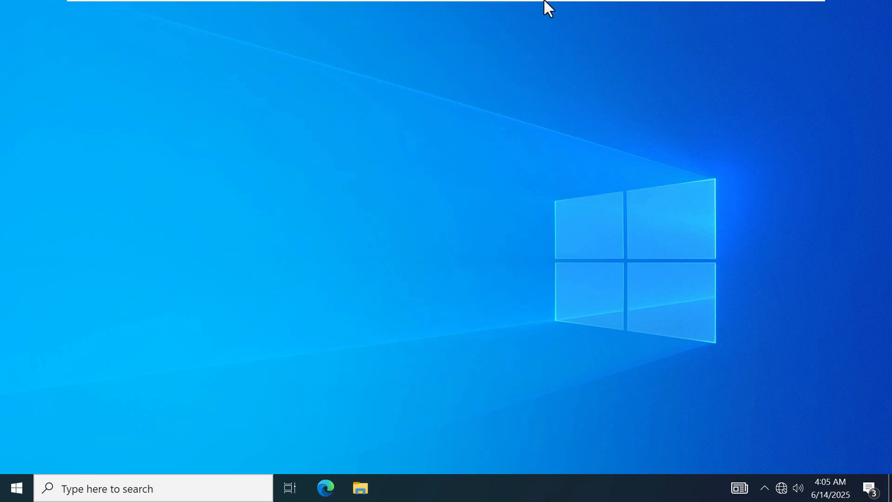
pyautogui.click(362, 186)
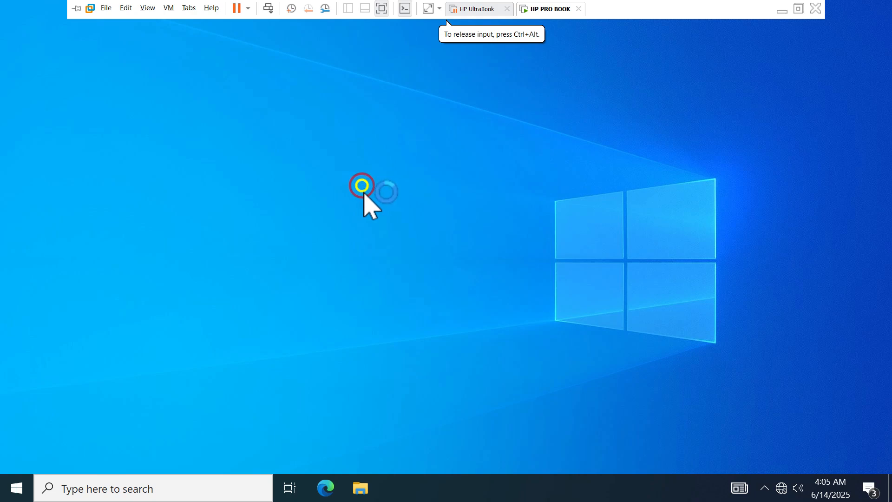
pyautogui.rightClick(363, 194)
pyautogui.click(382, 223)
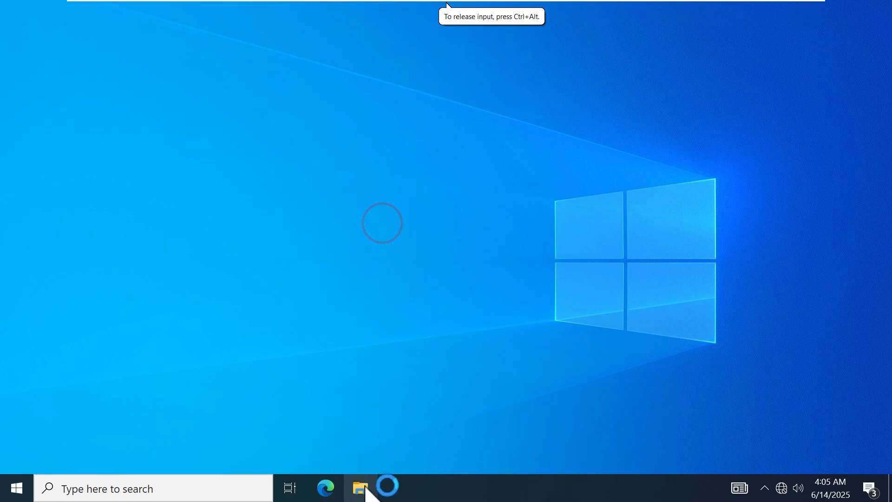
# Step: Open File Explorer and browse to the Confidential folder on New Volume (E:)
pyautogui.click(365, 486)
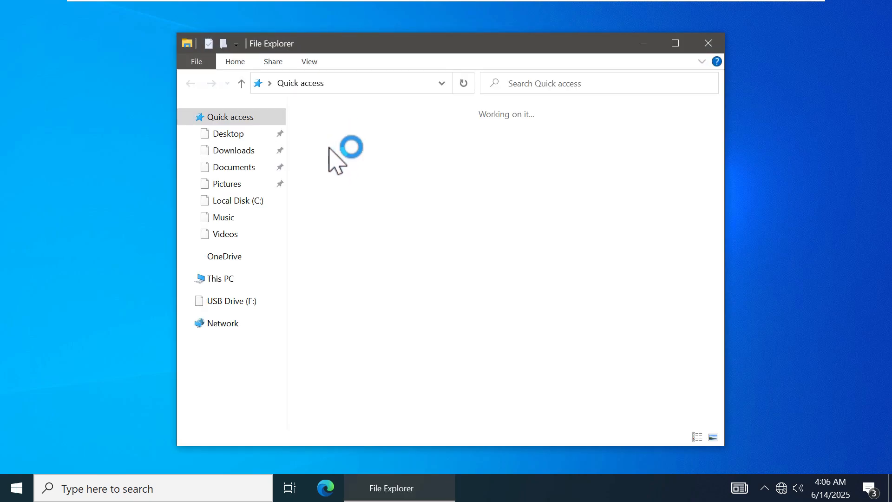
pyautogui.click(226, 277)
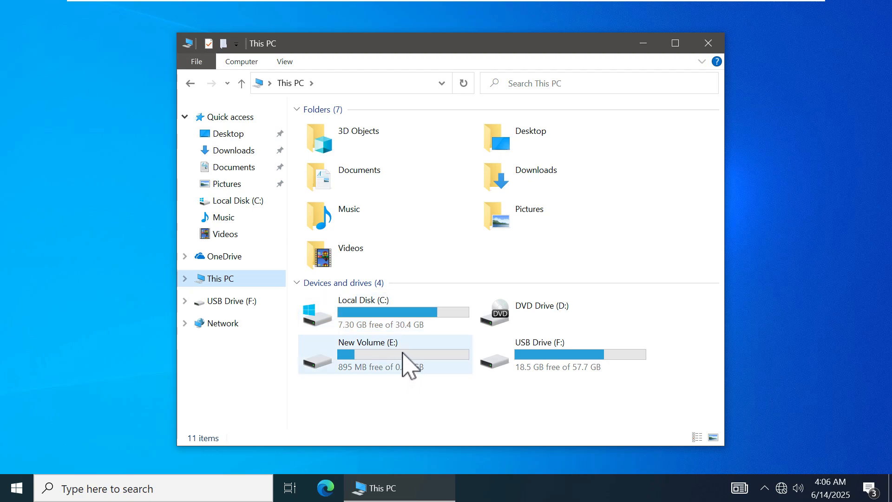
pyautogui.doubleClick(402, 353)
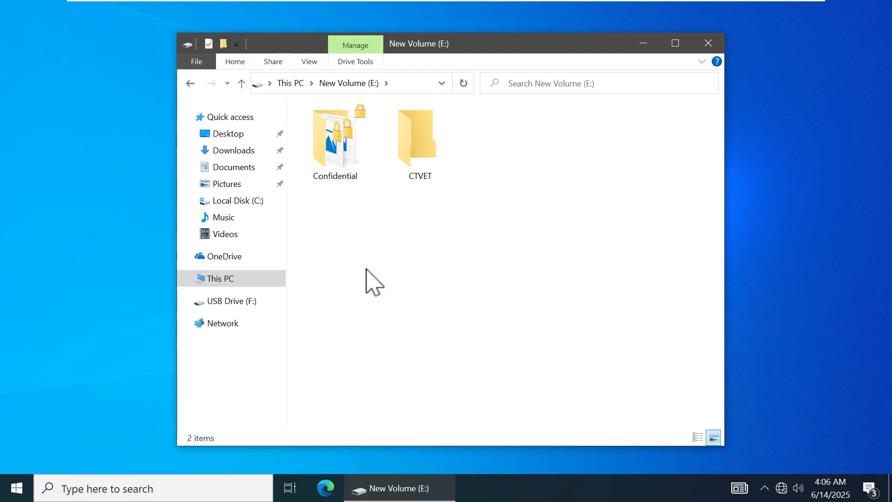
pyautogui.click(360, 175)
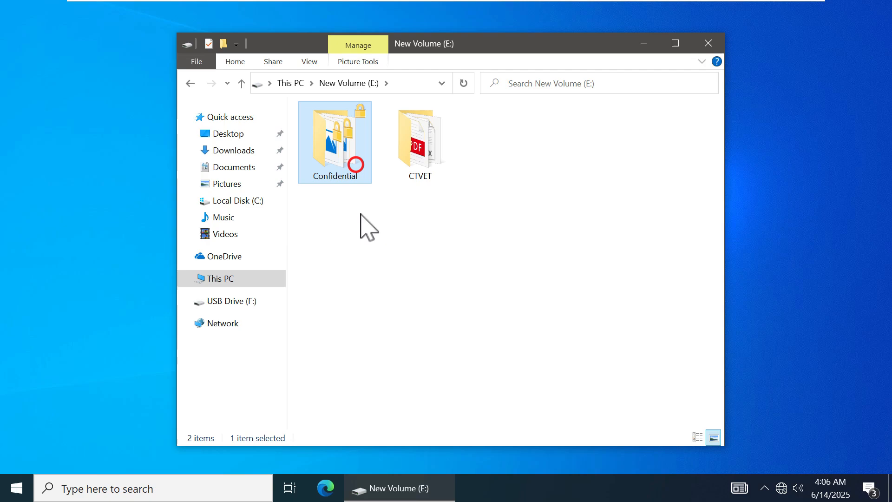
pyautogui.doubleClick(345, 165)
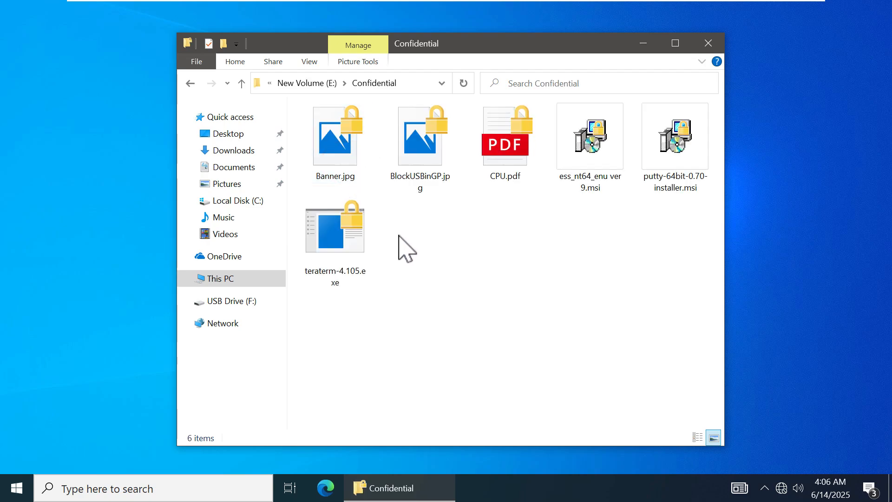
# Step: Try to open BlockUSBinGP.jpg and CPU.pdf from the Confidential folder, closing each viewer after checking access
pyautogui.click(422, 162)
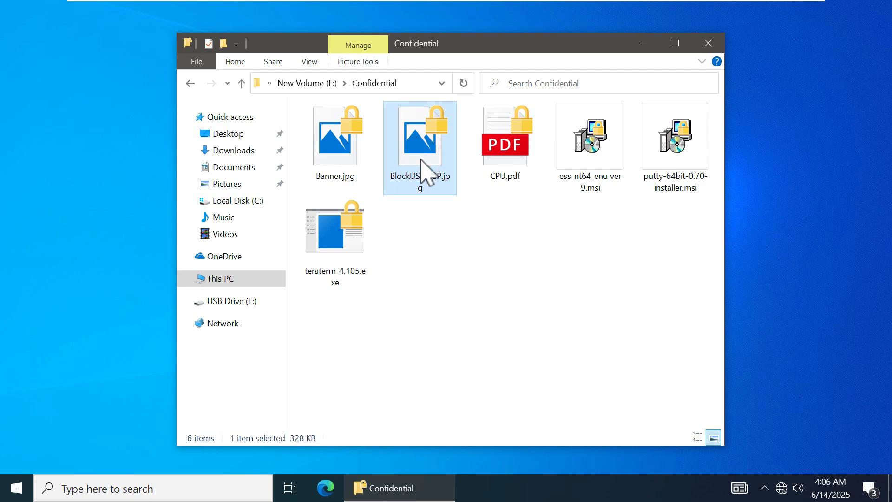
pyautogui.doubleClick(422, 161)
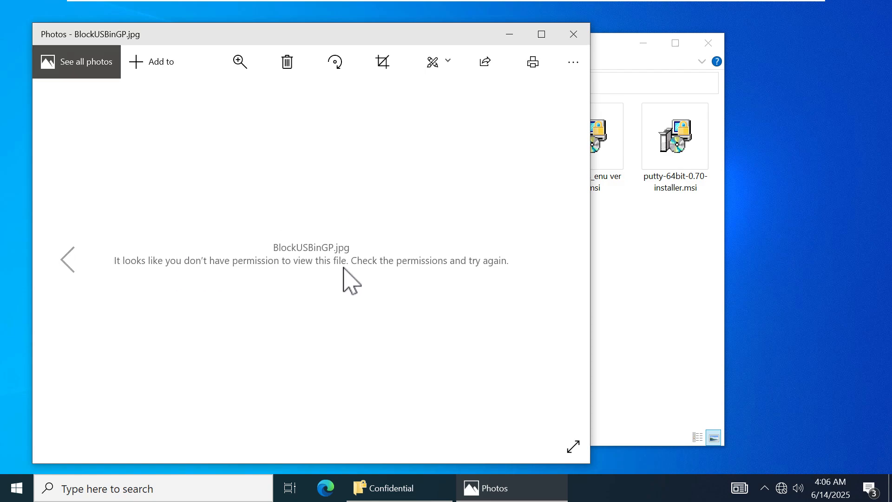
pyautogui.click(564, 38)
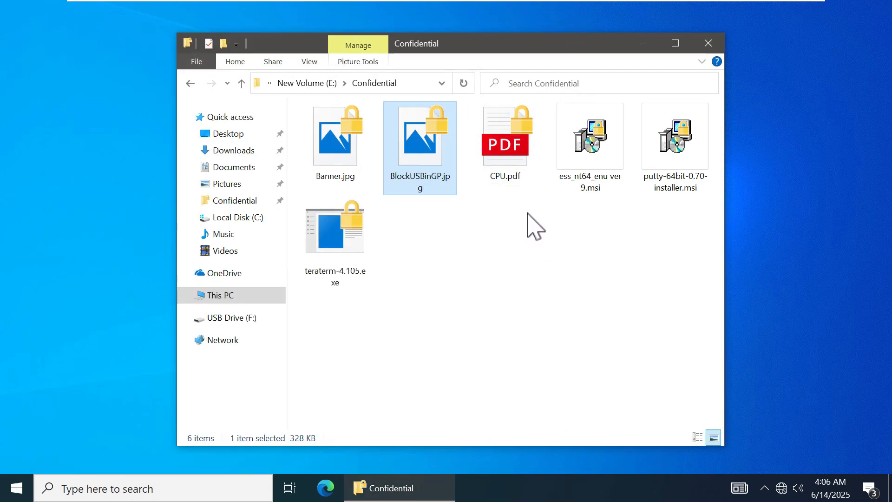
pyautogui.click(506, 158)
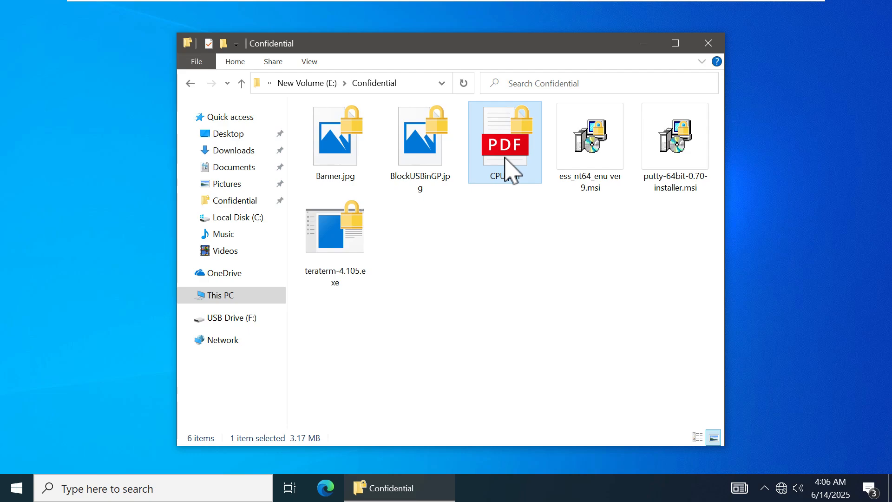
pyautogui.doubleClick(505, 158)
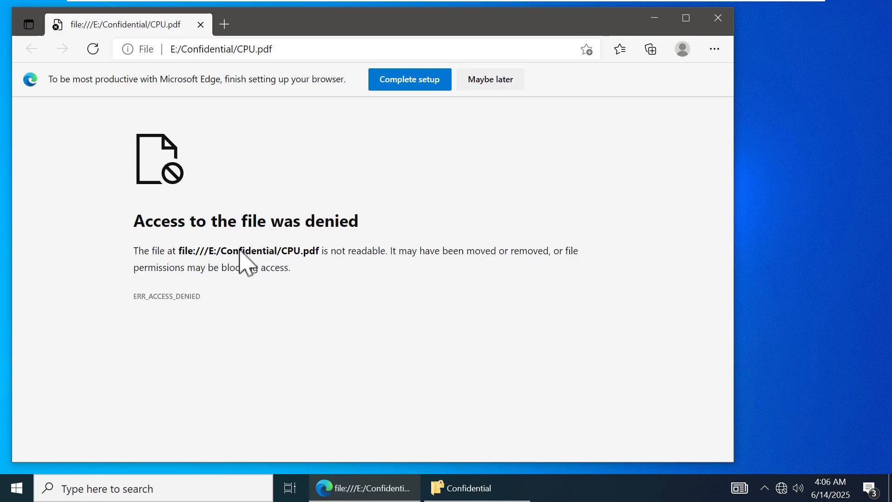
pyautogui.click(704, 20)
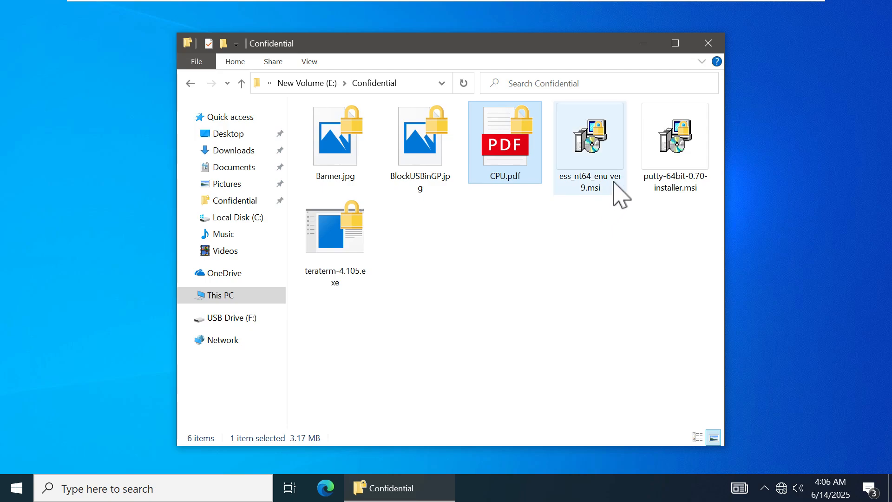
# Step: Try to run teraterm-4.105.exe from the Confidential folder, dismiss the dialog and return to This PC
pyautogui.doubleClick(335, 240)
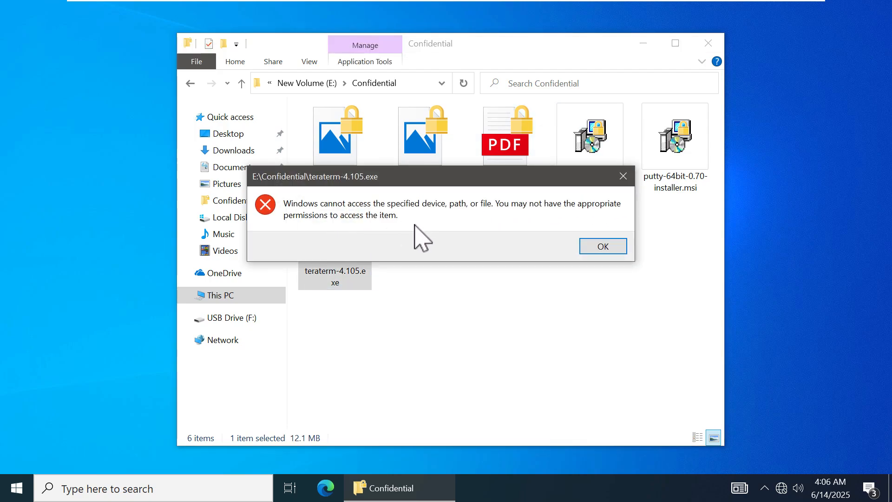
pyautogui.click(594, 246)
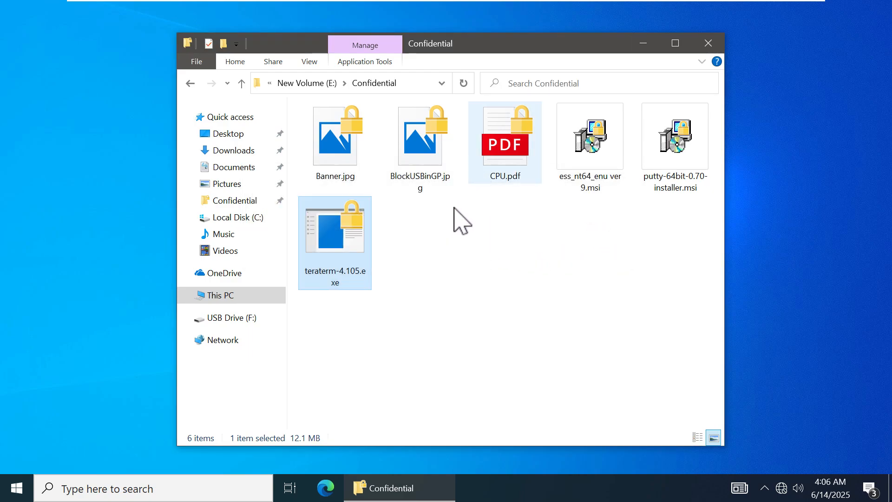
pyautogui.click(263, 297)
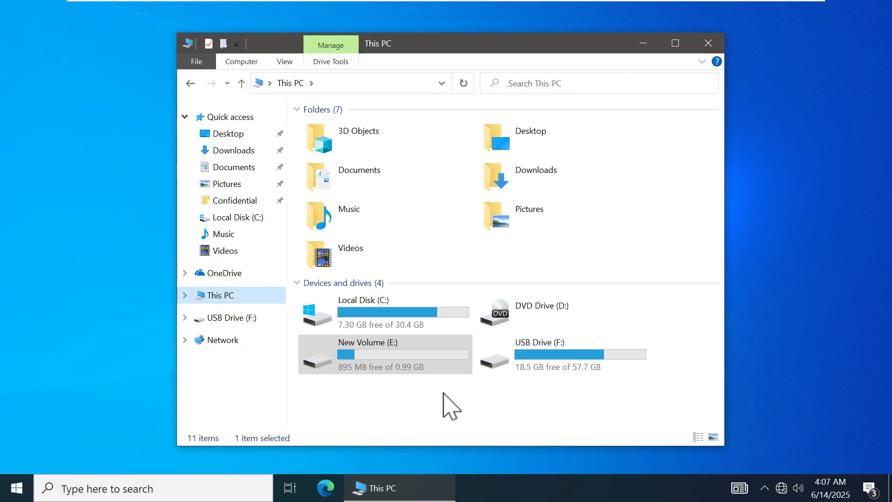
# Step: Run net user for the signed-in account in Command Prompt, highlight its local group membership and close the window
pyautogui.press('super')
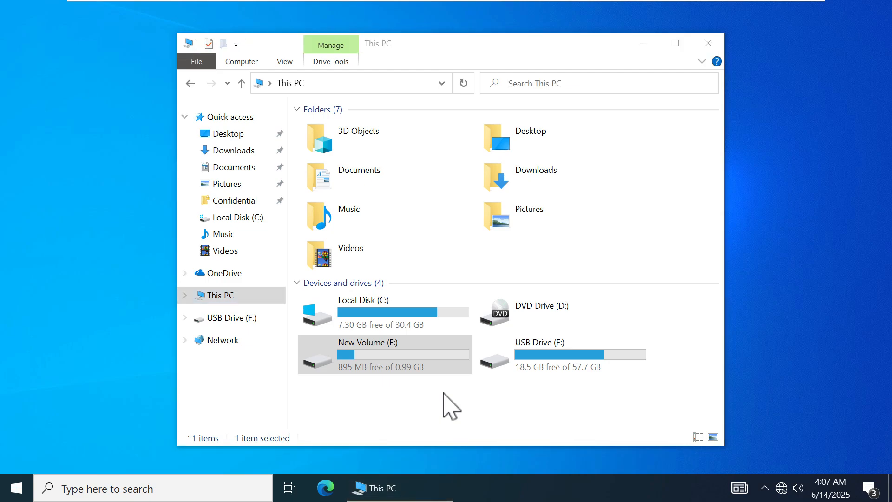
pyautogui.write('cmd')
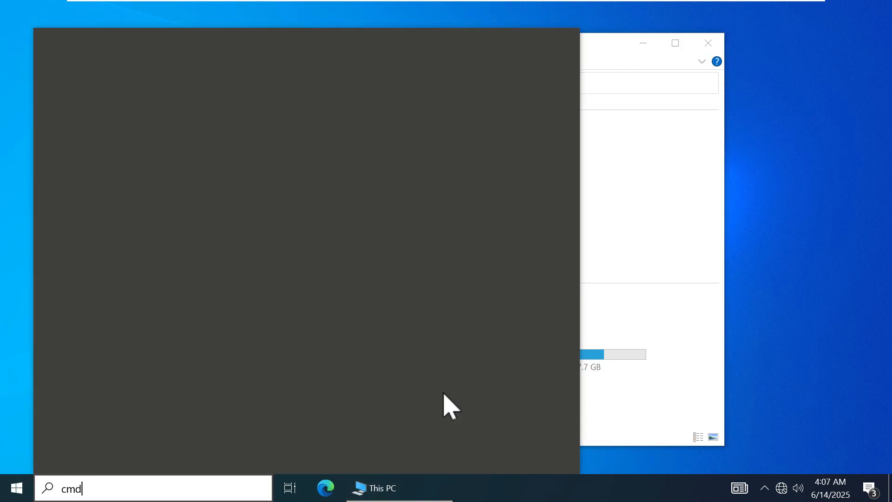
pyautogui.press('Return')
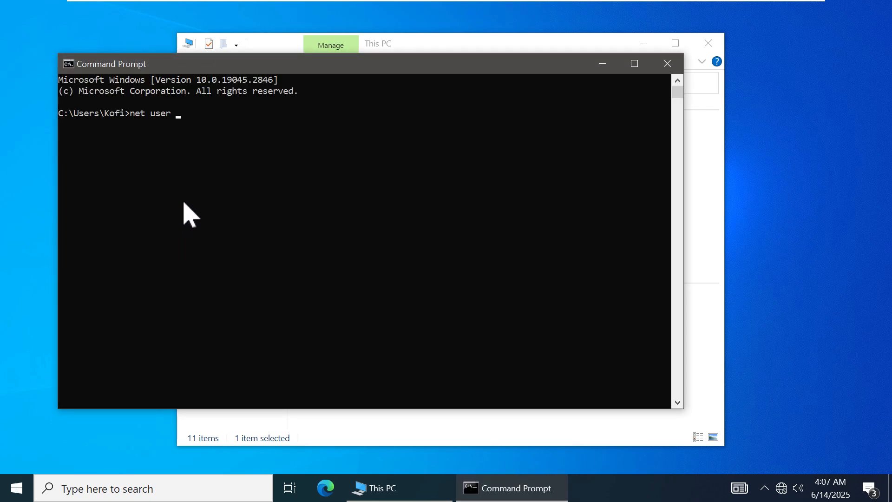
pyautogui.press('Return')
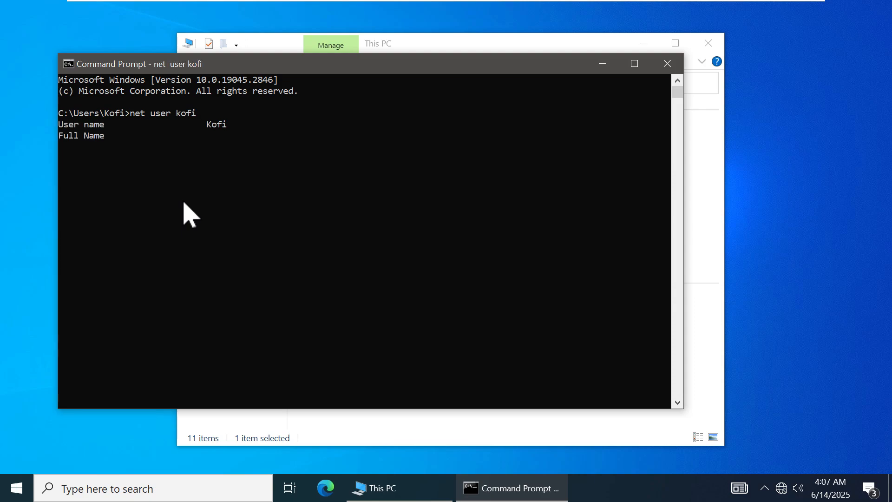
pyautogui.moveTo(285, 348); pyautogui.dragTo(208, 352)
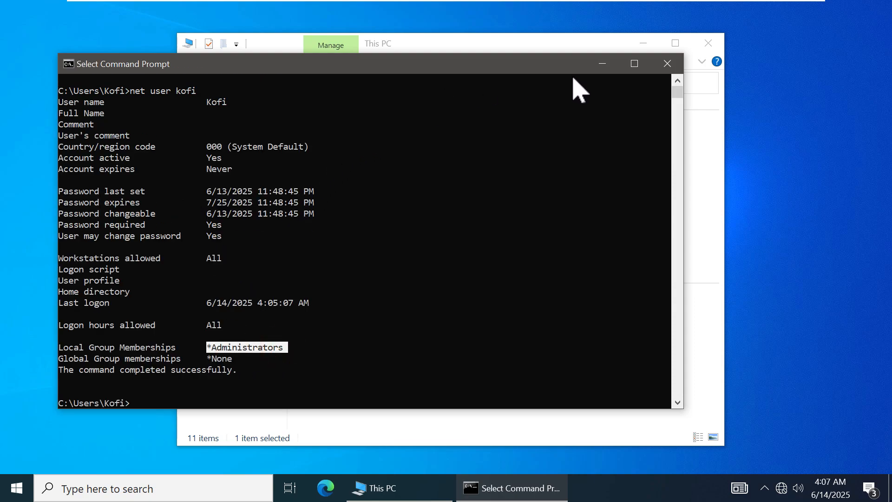
pyautogui.click(667, 63)
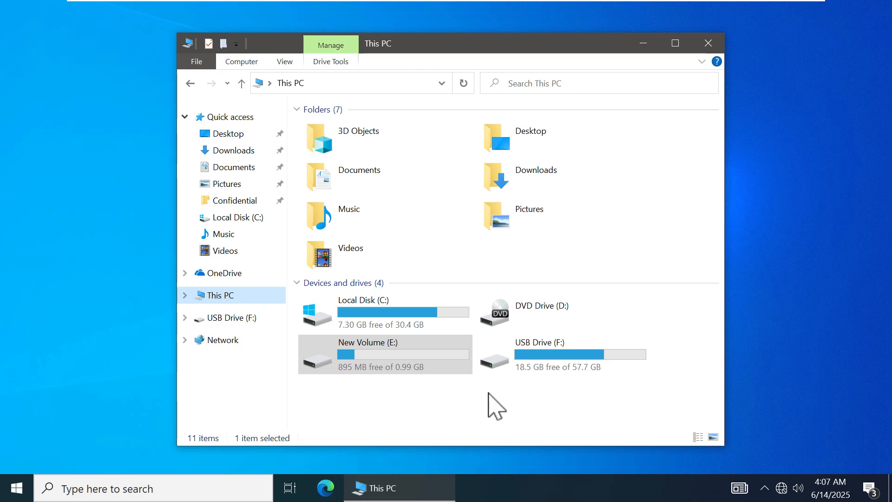
# Step: Open USB Drive (F:), select the Confidential.pfx certificate file and shorten the File Explorer window
pyautogui.doubleClick(530, 351)
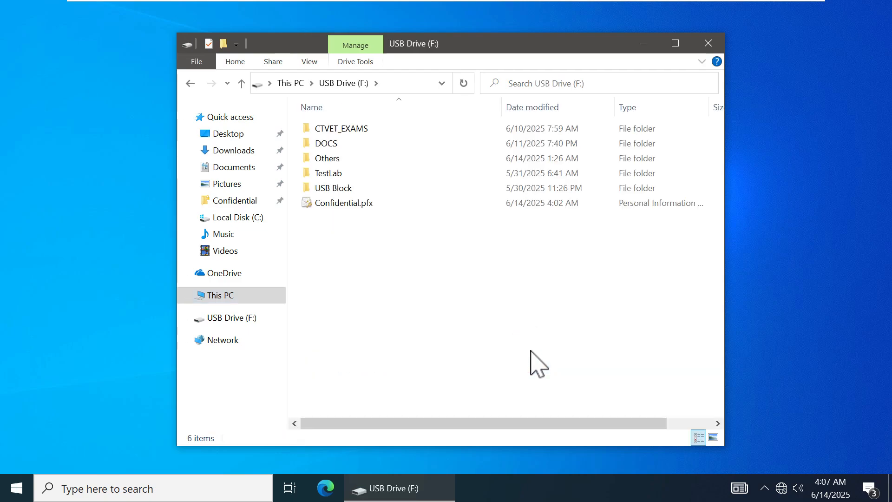
pyautogui.click(345, 202)
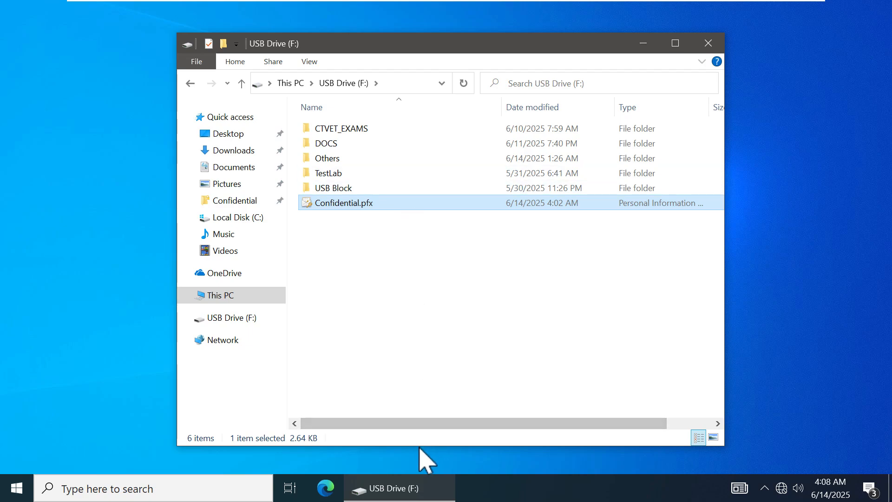
pyautogui.moveTo(418, 446); pyautogui.dragTo(417, 365)
pyautogui.click(419, 405)
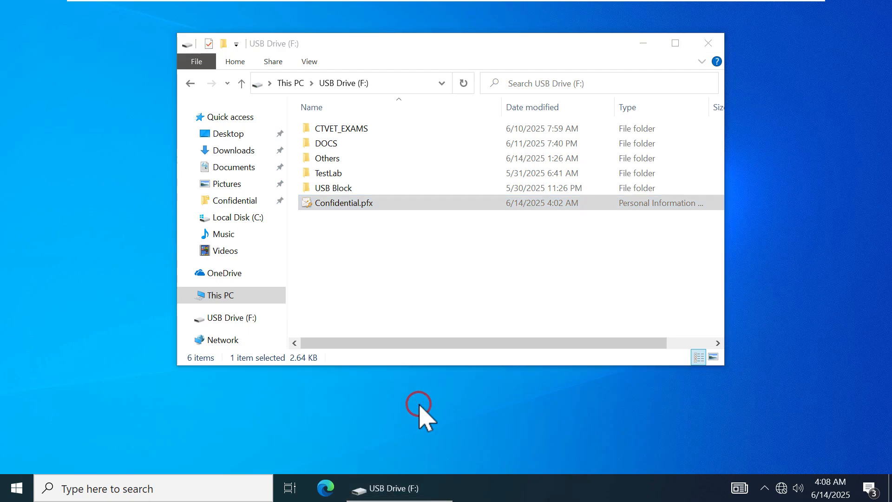
# Step: Launch certmgr.msc and reposition and enlarge its window toward the middle of the desktop
pyautogui.press('super+r')
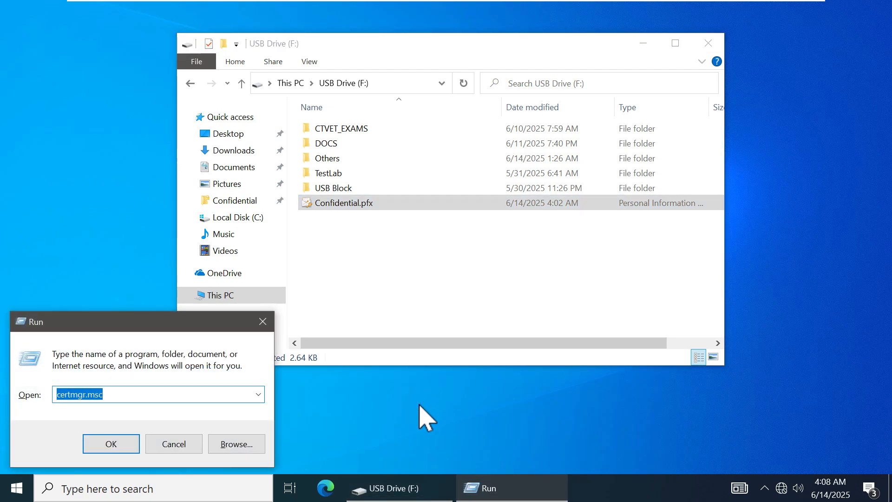
pyautogui.press('Return')
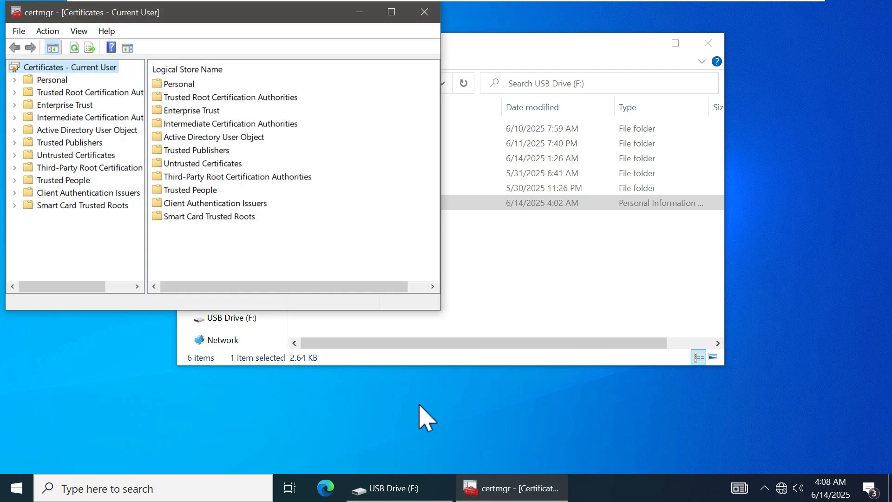
pyautogui.moveTo(287, 10); pyautogui.dragTo(384, 50)
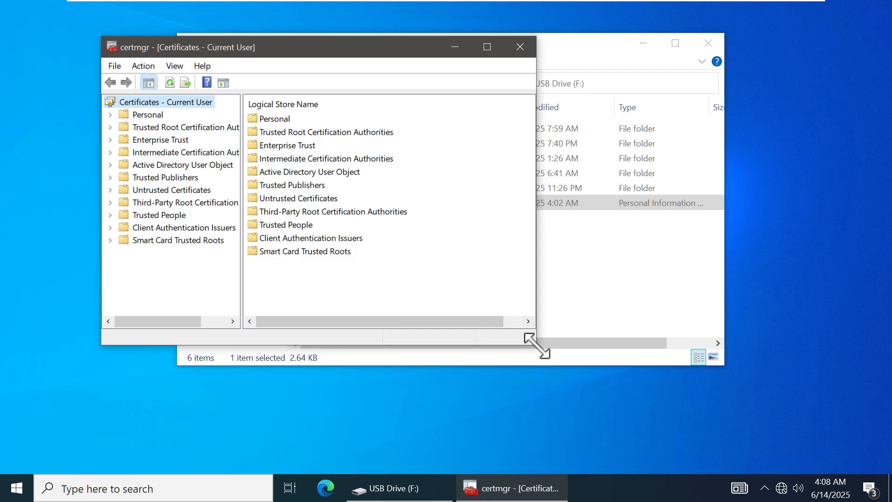
pyautogui.moveTo(536, 345); pyautogui.dragTo(768, 392)
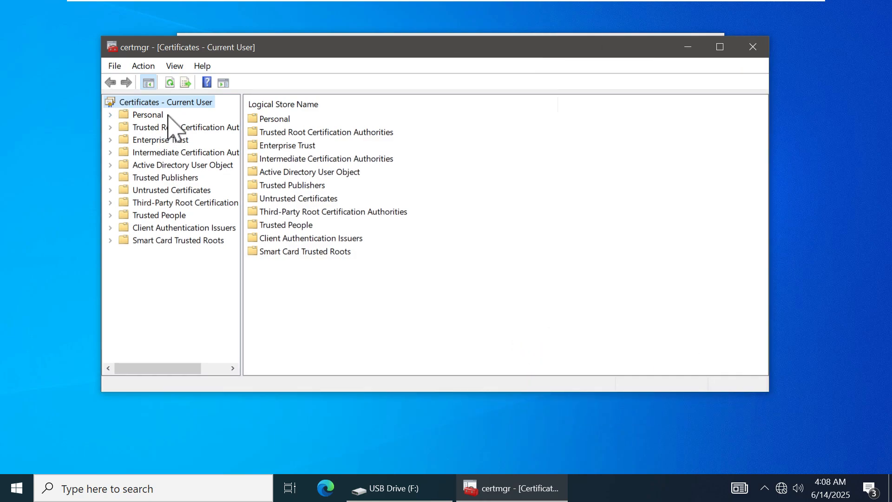
# Step: Open the Personal certificate store, start the Certificate Import Wizard for it and proceed to the file selection
pyautogui.doubleClick(256, 119)
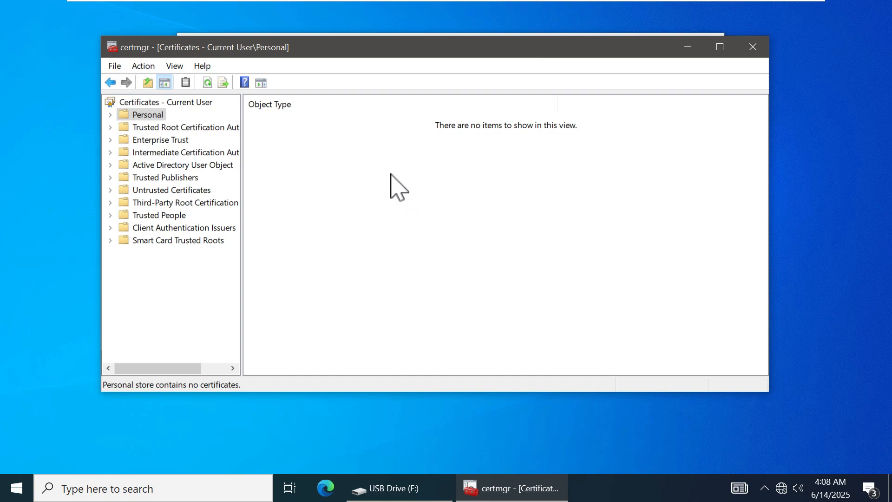
pyautogui.rightClick(347, 141)
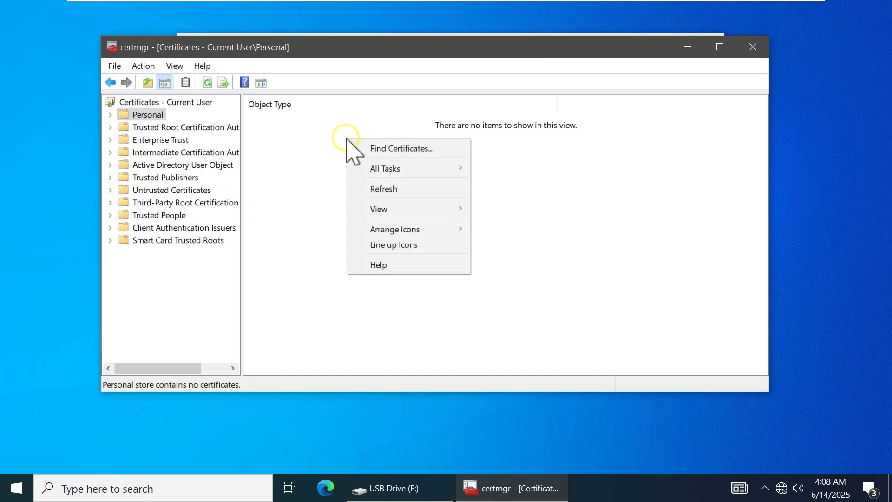
pyautogui.moveTo(433, 170)
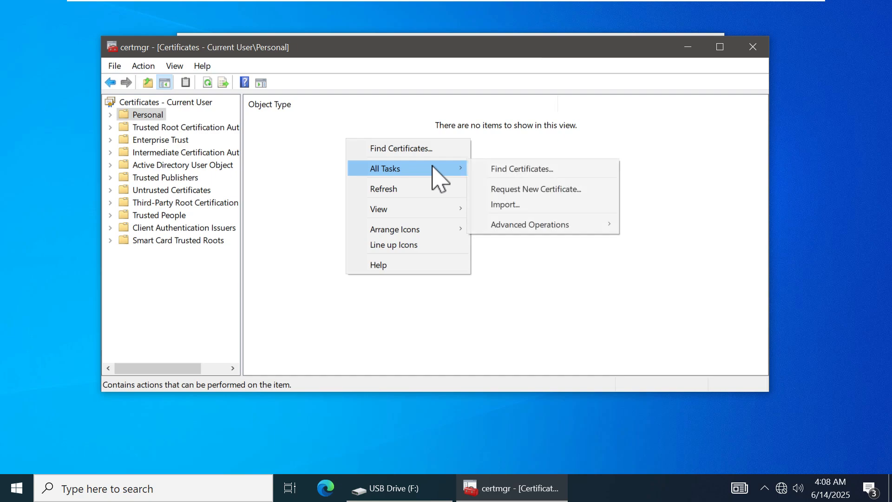
pyautogui.click(511, 204)
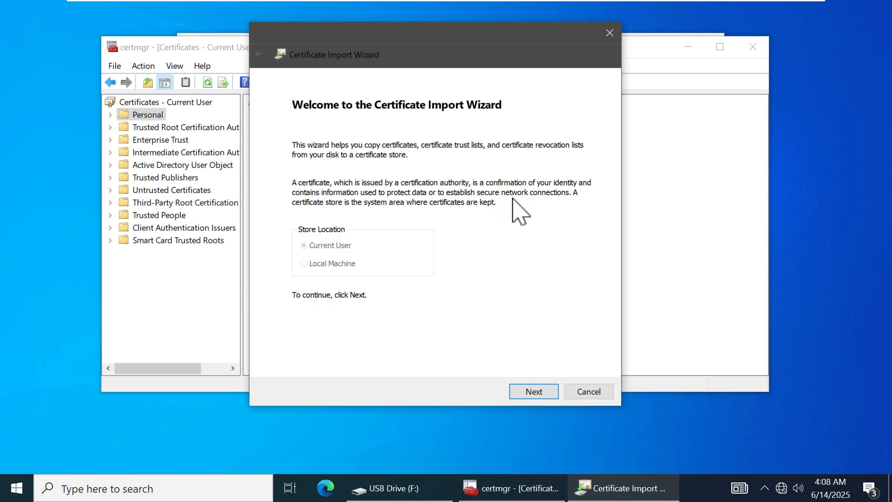
pyautogui.click(533, 391)
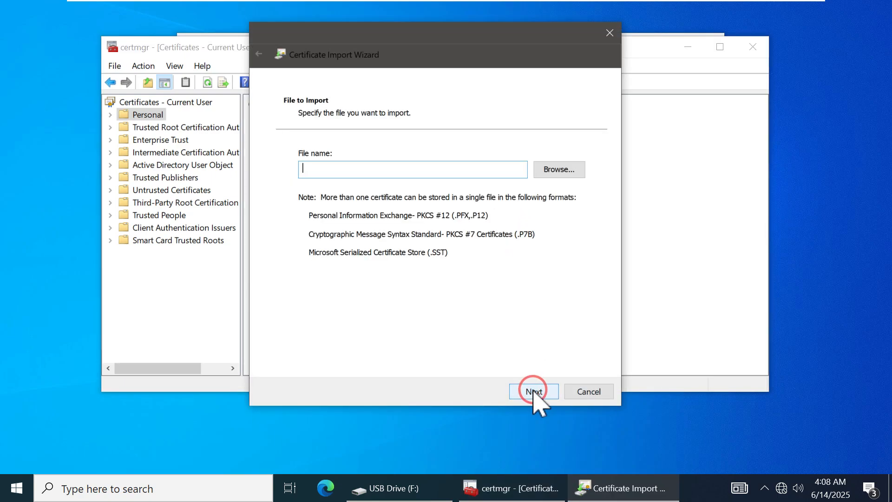
# Step: Choose Confidential.pfx on USB Drive (F:) as the file to import, filtering for Personal Information Exchange files, and continue to private key protection
pyautogui.click(555, 169)
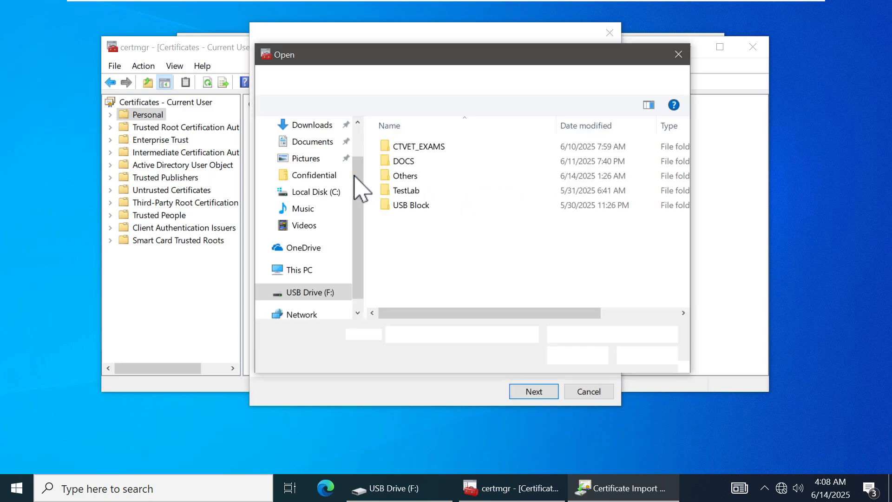
pyautogui.scroll(-1, 357, 287)
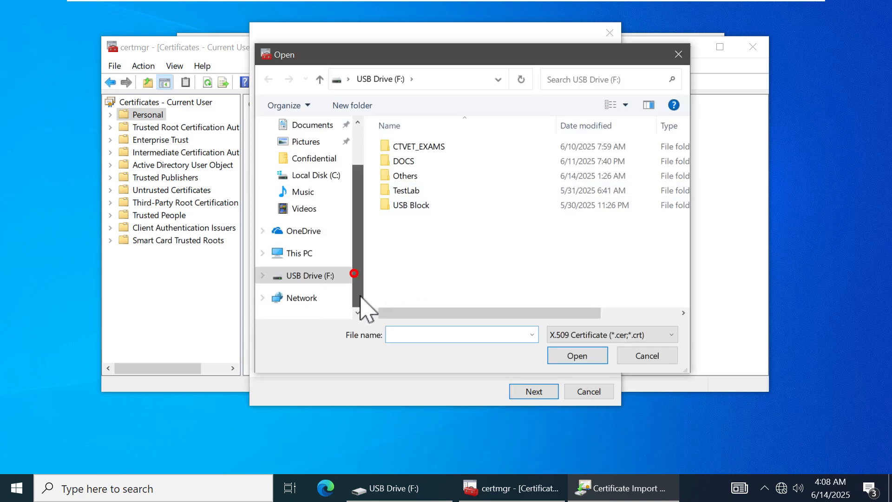
pyautogui.click(604, 335)
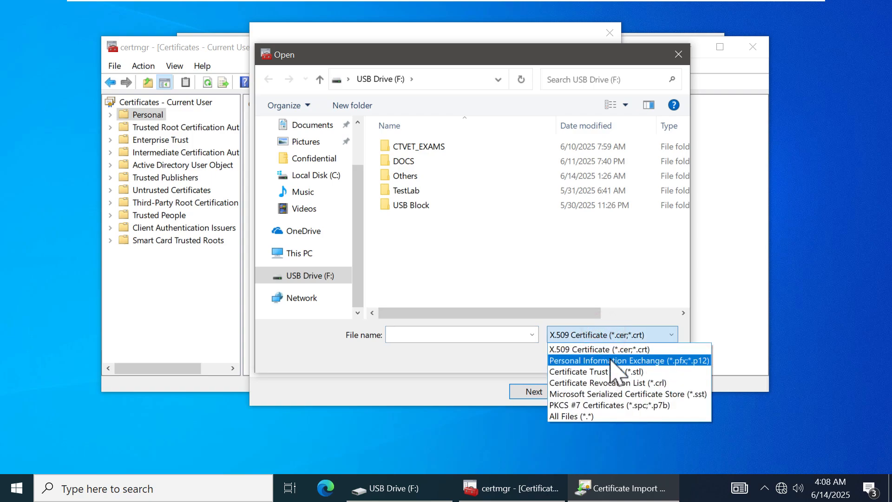
pyautogui.click(611, 360)
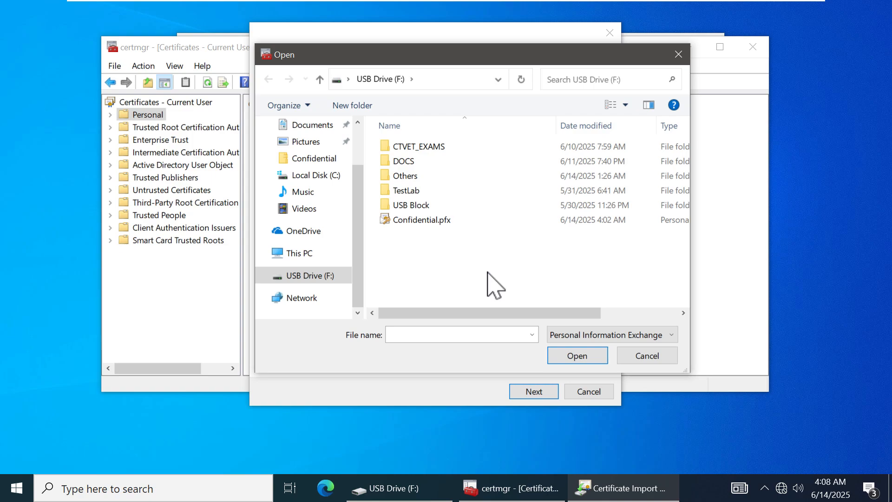
pyautogui.click(461, 221)
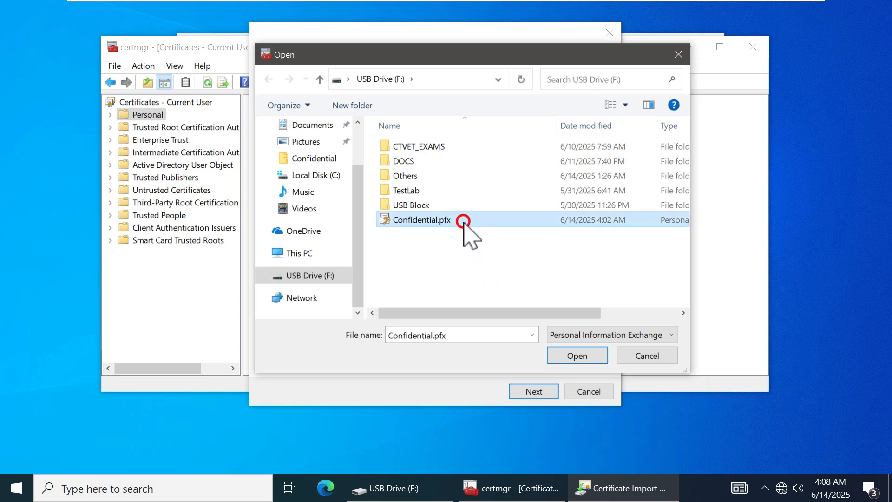
pyautogui.click(578, 357)
pyautogui.click(533, 388)
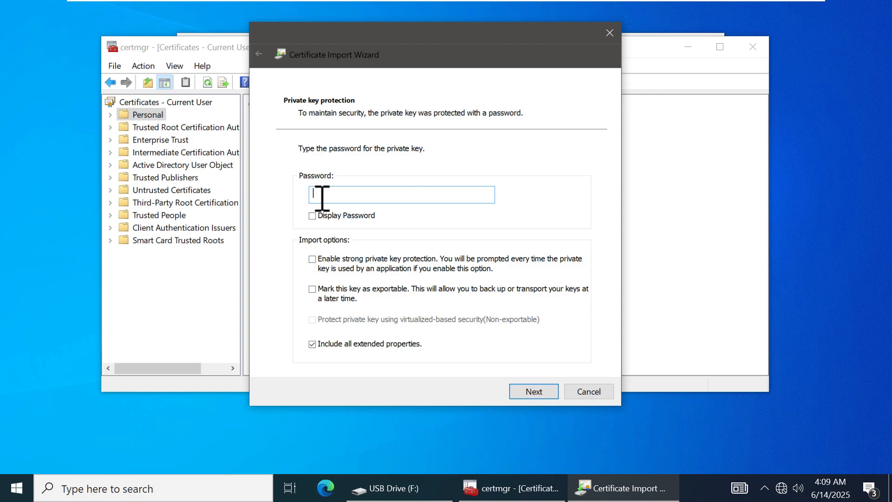
# Step: Enter the private key password, keep Personal as the certificate store and complete the import
pyautogui.write('•••••')
pyautogui.click(514, 389)
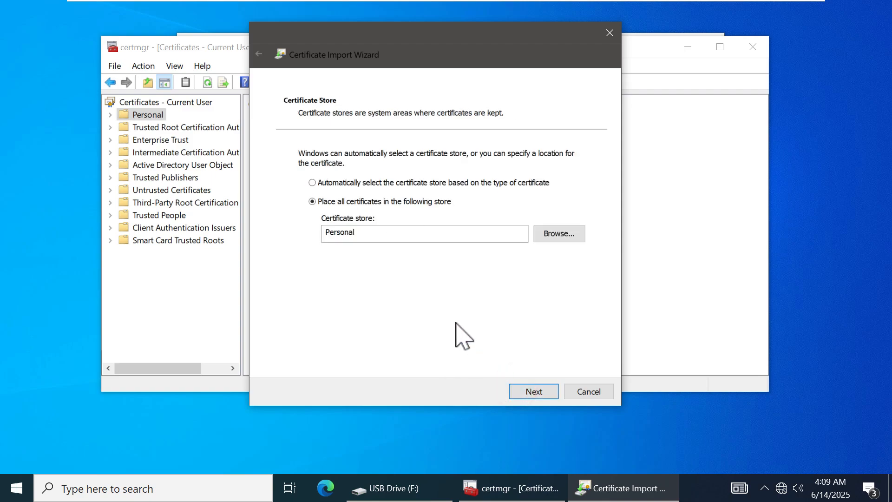
pyautogui.click(540, 389)
pyautogui.click(538, 391)
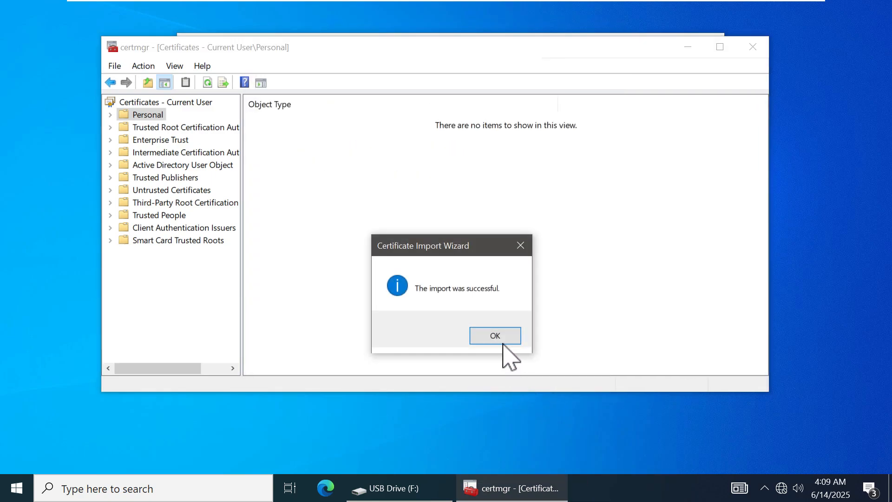
pyautogui.click(499, 336)
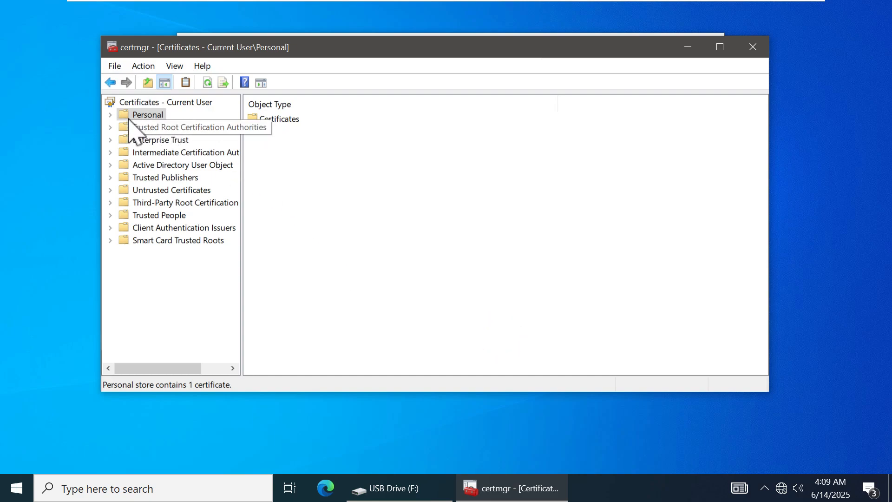
# Step: Expand the Personal store, open its Certificates folder and select the imported certificate
pyautogui.click(110, 116)
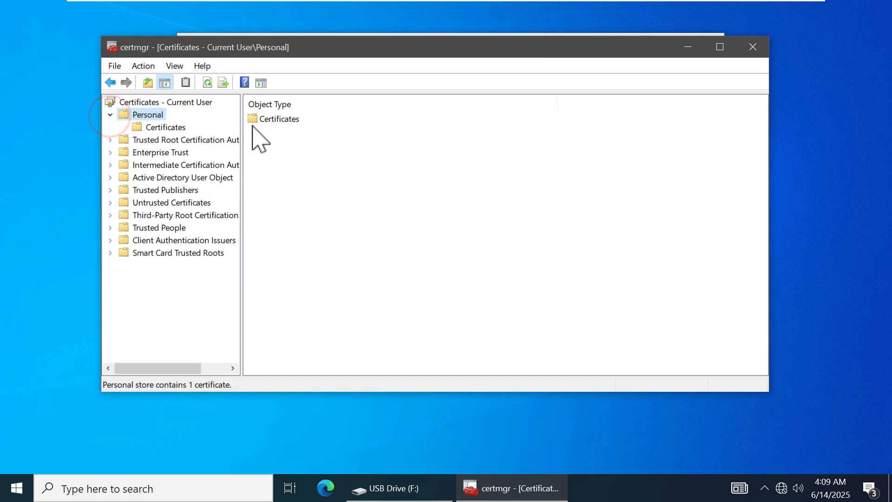
pyautogui.doubleClick(282, 119)
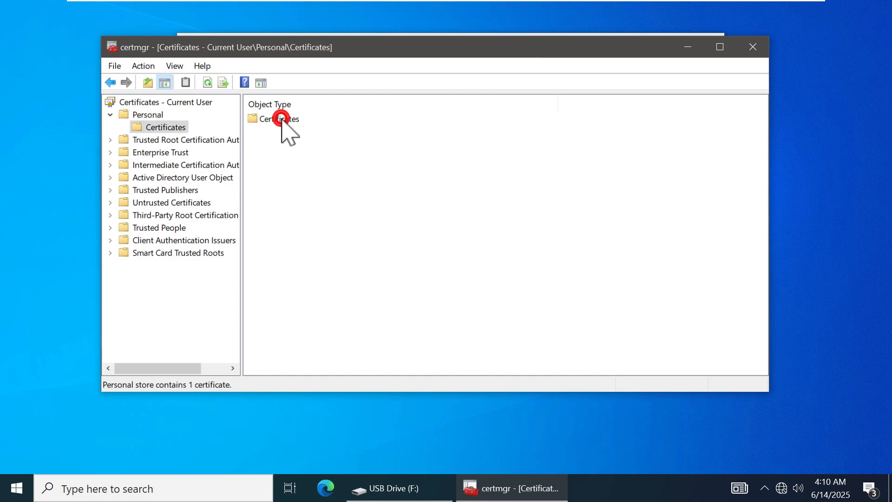
pyautogui.click(284, 122)
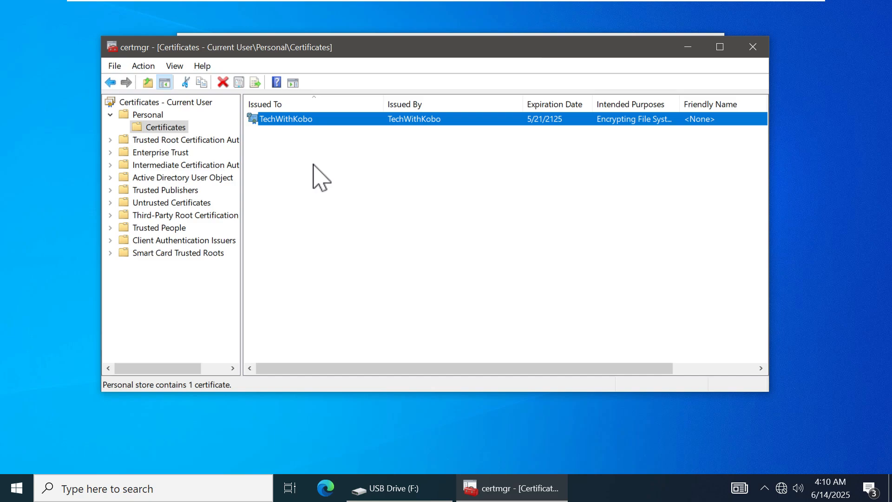
# Step: Minimise the certificate manager, shift the File Explorer window slightly and open the Confidential folder on New Volume (E:)
pyautogui.click(688, 47)
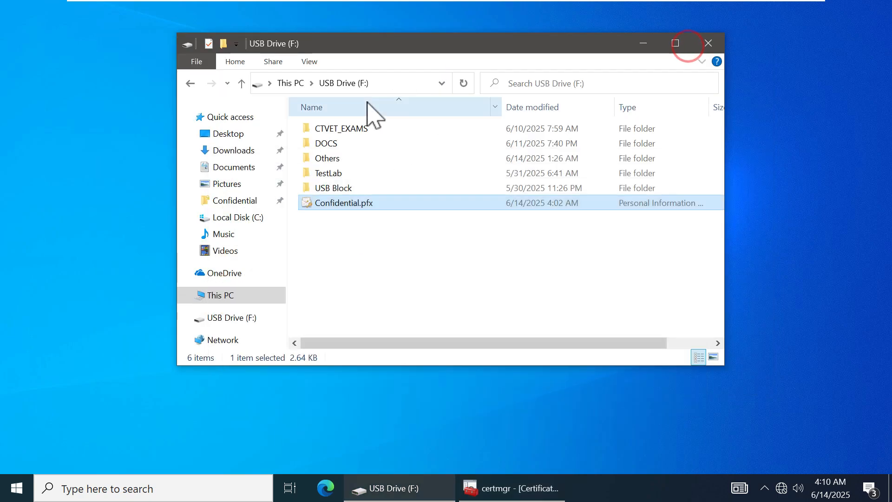
pyautogui.moveTo(362, 46); pyautogui.dragTo(339, 43)
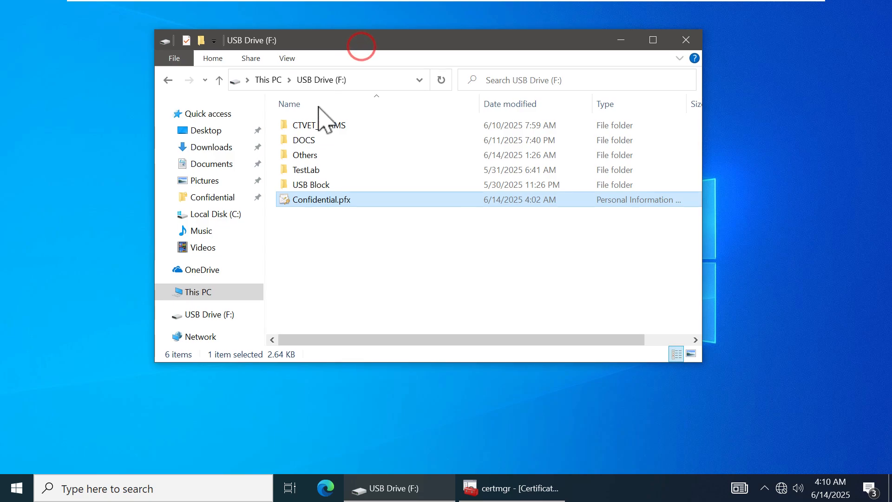
pyautogui.click(236, 289)
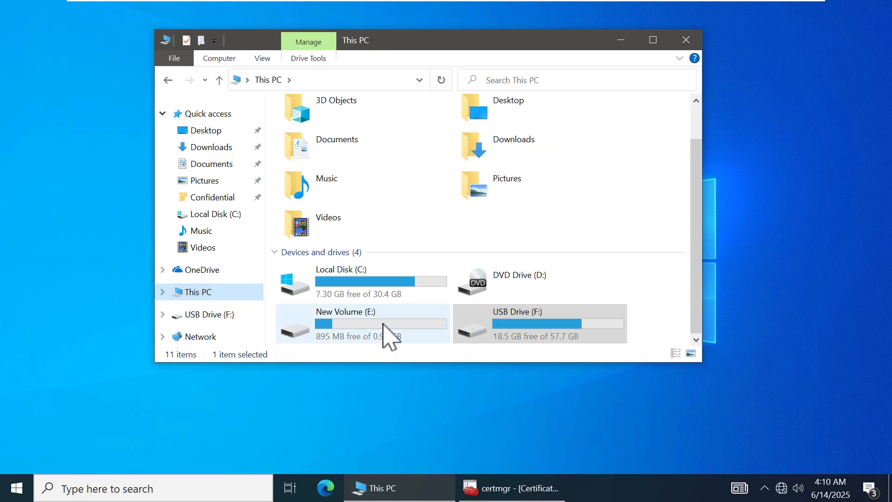
pyautogui.moveTo(386, 332)
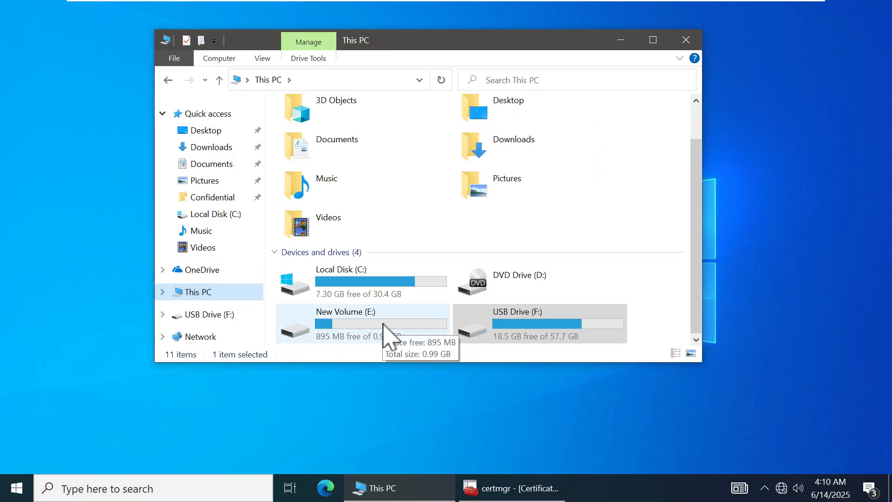
pyautogui.doubleClick(348, 319)
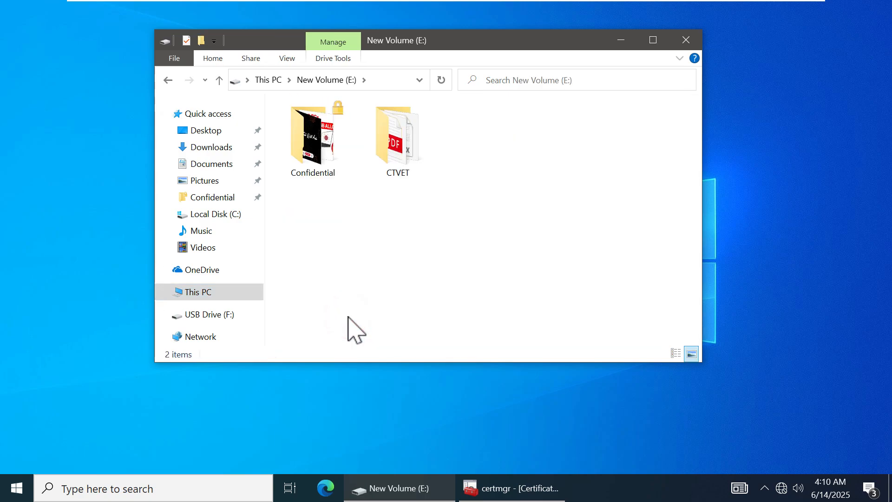
pyautogui.doubleClick(325, 157)
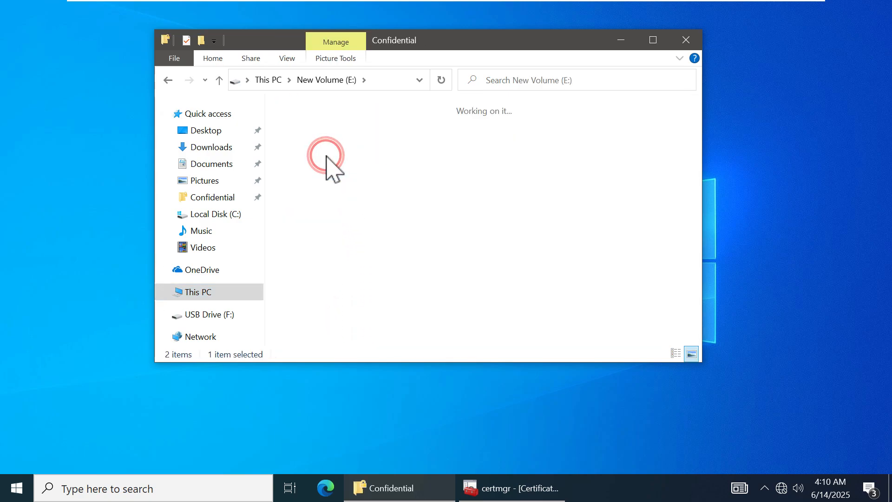
# Step: Open BlockUSBinGP.jpg from the Confidential folder to view the image, and return to the folder window
pyautogui.click(413, 163)
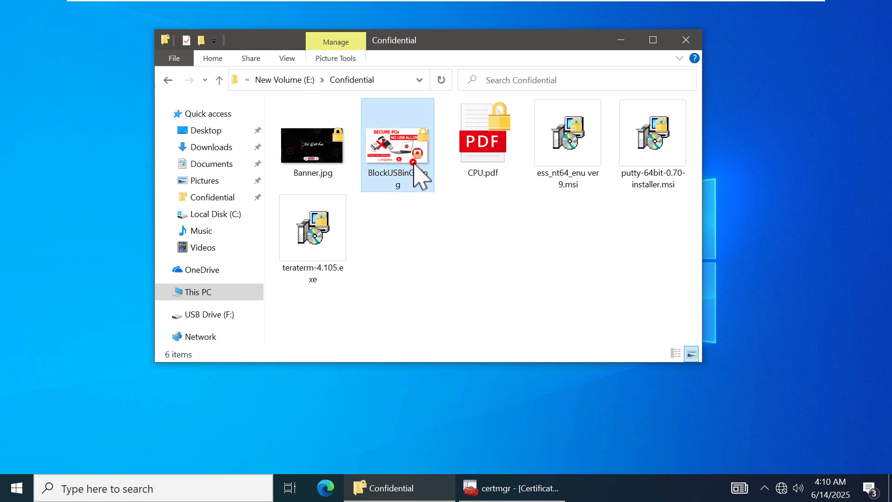
pyautogui.doubleClick(414, 163)
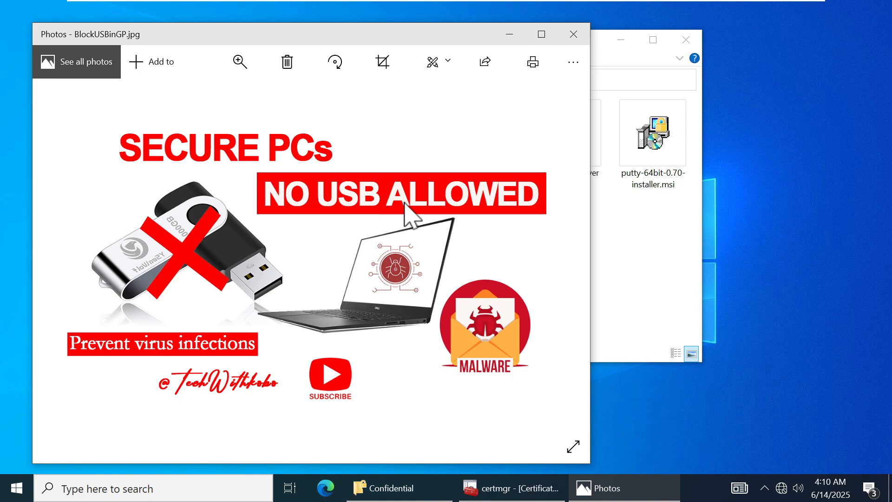
pyautogui.click(637, 226)
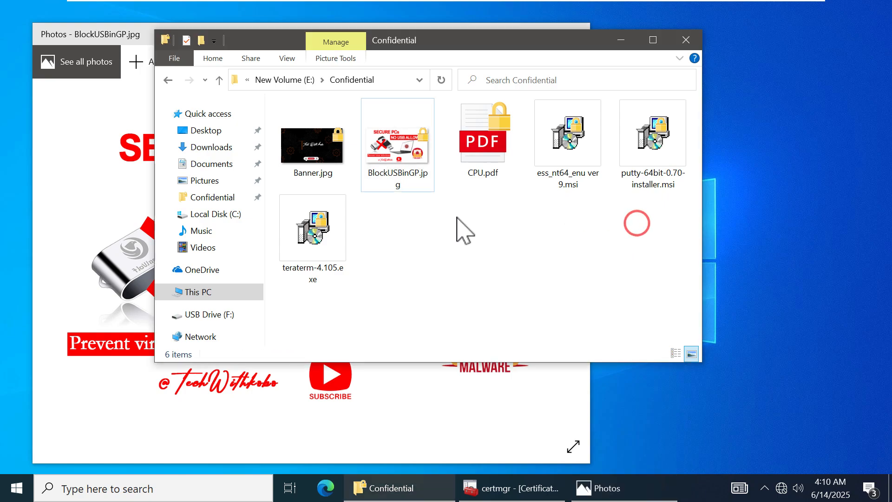
# Step: Launch teraterm-4.105.exe from the Confidential folder, decline the User Account Control request and return to This PC
pyautogui.click(334, 242)
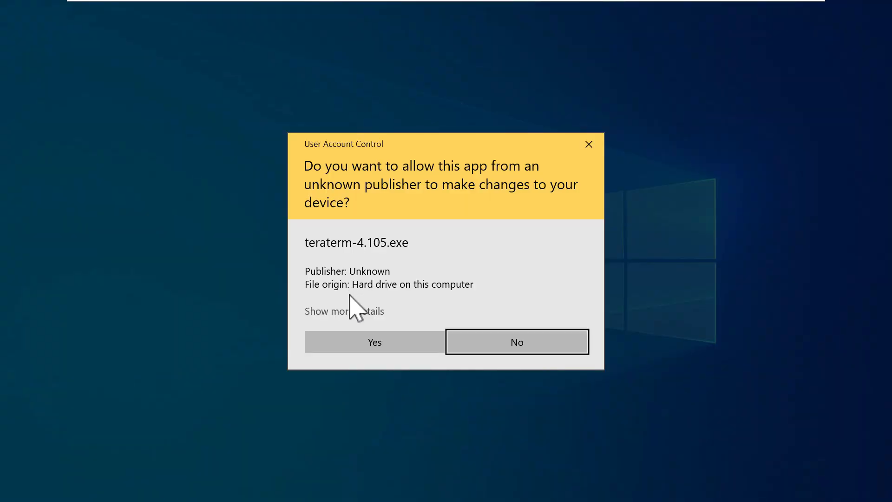
pyautogui.click(481, 338)
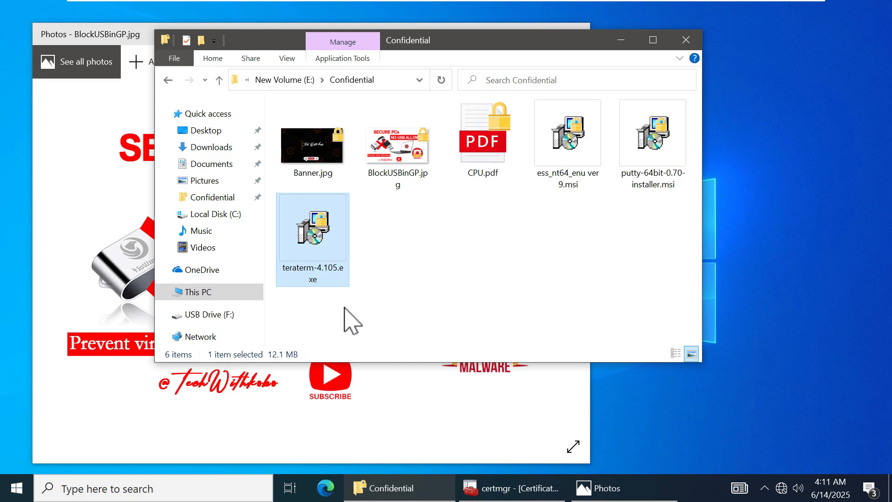
pyautogui.click(245, 294)
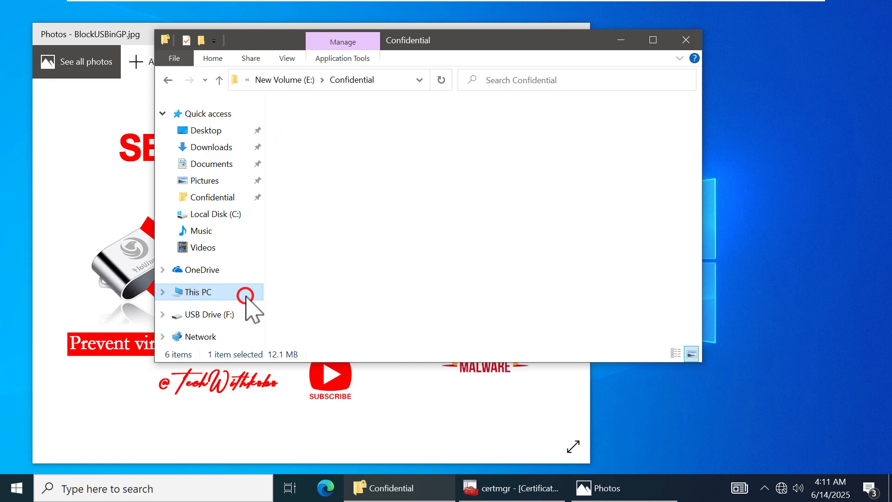
pyautogui.moveTo(572, 1)
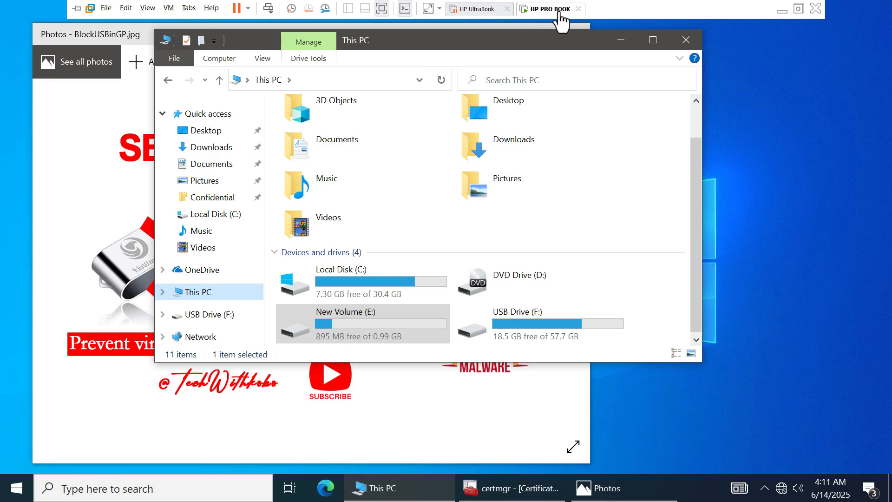
pyautogui.click(228, 295)
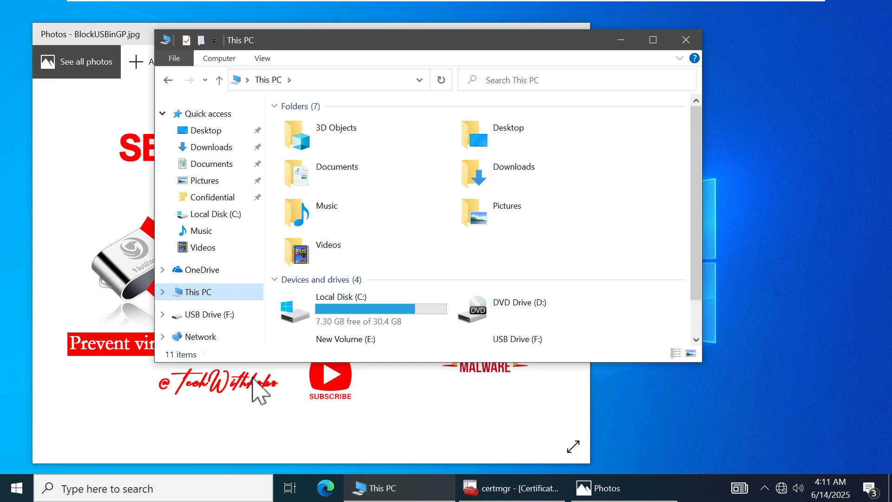
# Step: Sign out of the current Windows account and choose the TechWithKobo account on the sign-in screen
pyautogui.click(16, 491)
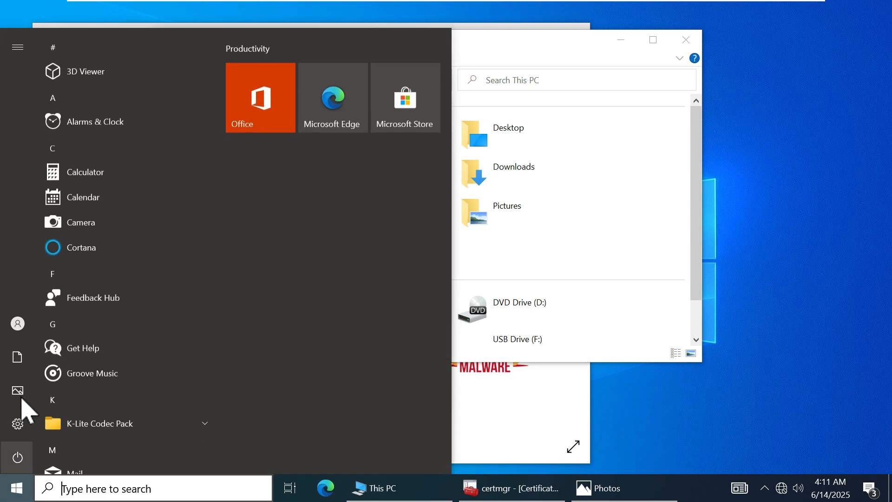
pyautogui.click(13, 324)
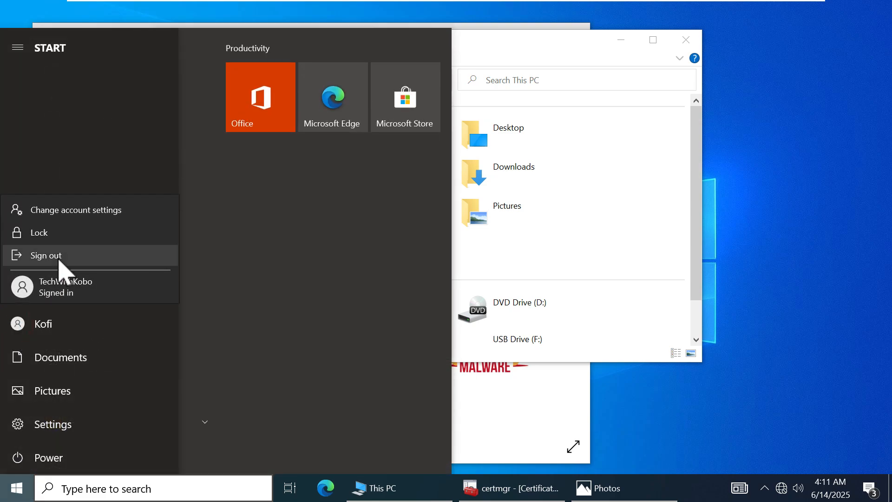
pyautogui.click(59, 258)
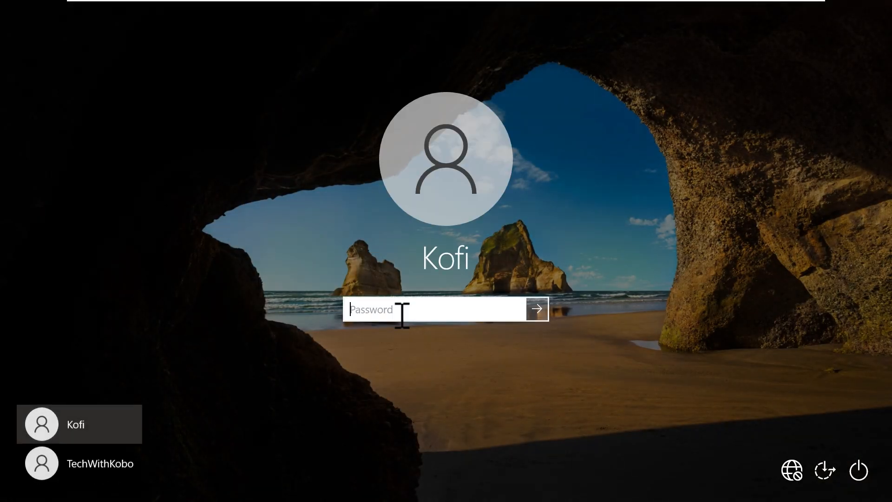
pyautogui.click(71, 476)
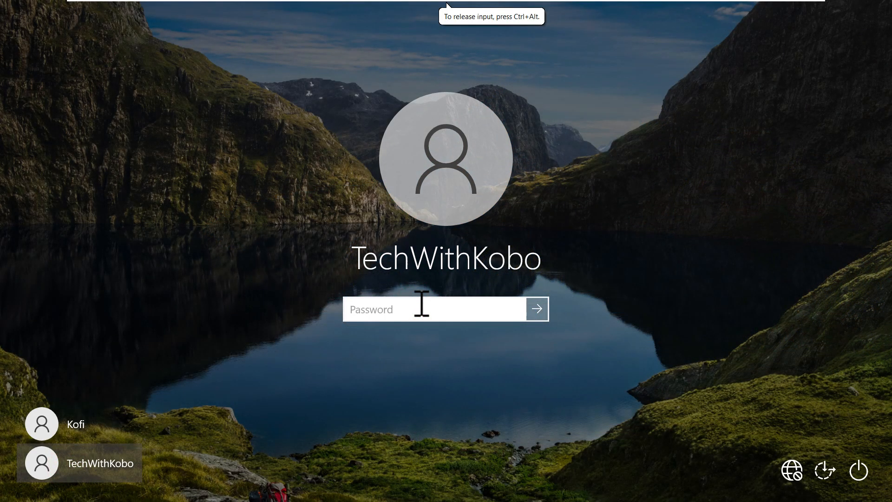
# Step: Enter the account password to sign in to the TechWithKobo account, and refresh the desktop
pyautogui.write('••••')
pyautogui.press('Return')
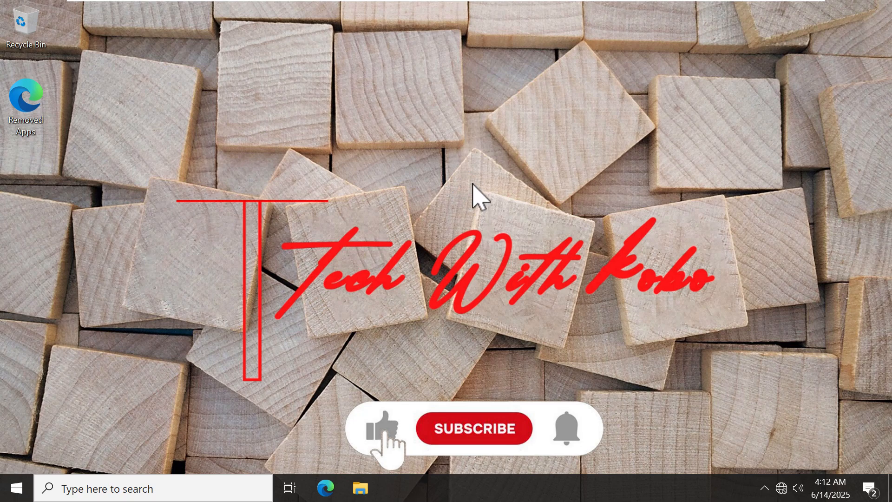
pyautogui.rightClick(426, 228)
pyautogui.click(460, 269)
# Step: Open New Volume (E:) in a new File Explorer window, check the Confidential folder's contents and return to the drive's root
pyautogui.press('super+e')
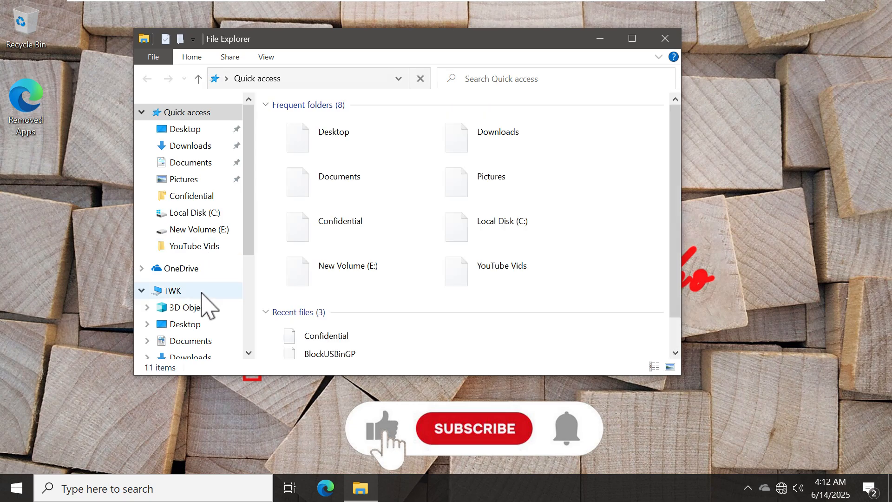
pyautogui.click(199, 290)
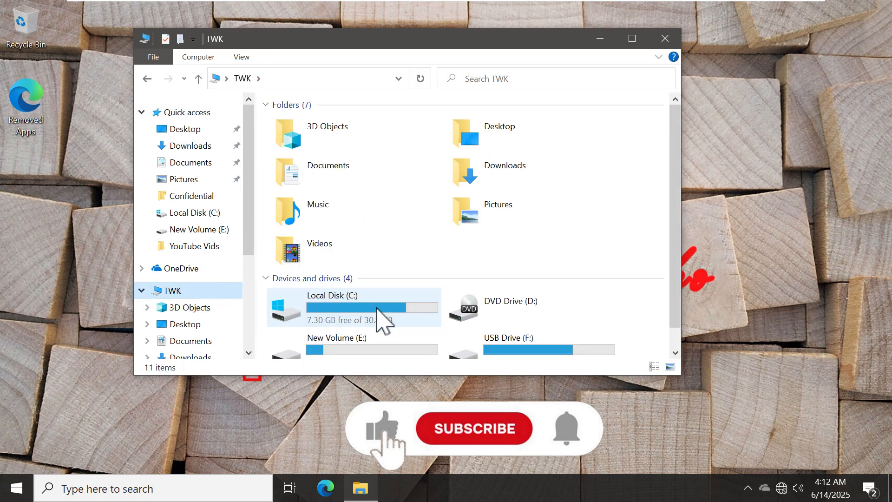
pyautogui.scroll(-1, 377, 309)
pyautogui.click(360, 335)
pyautogui.doubleClick(360, 335)
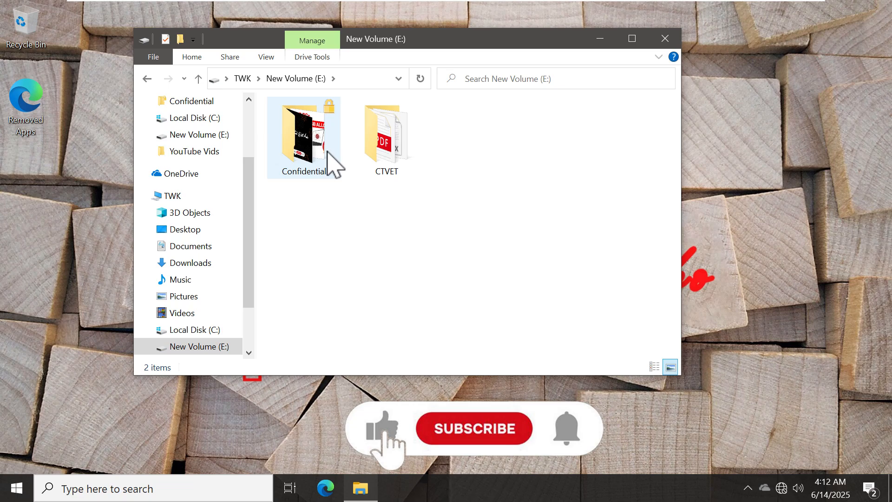
pyautogui.doubleClick(328, 152)
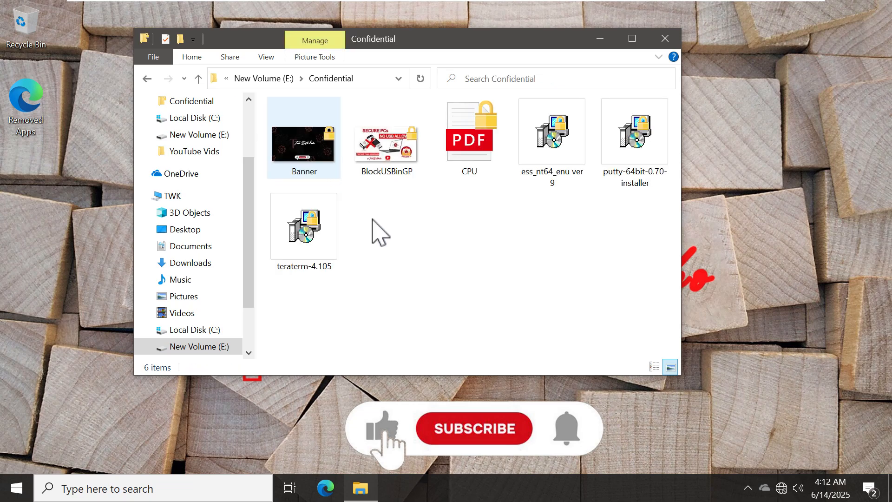
pyautogui.hotkey('alt', 'Left')
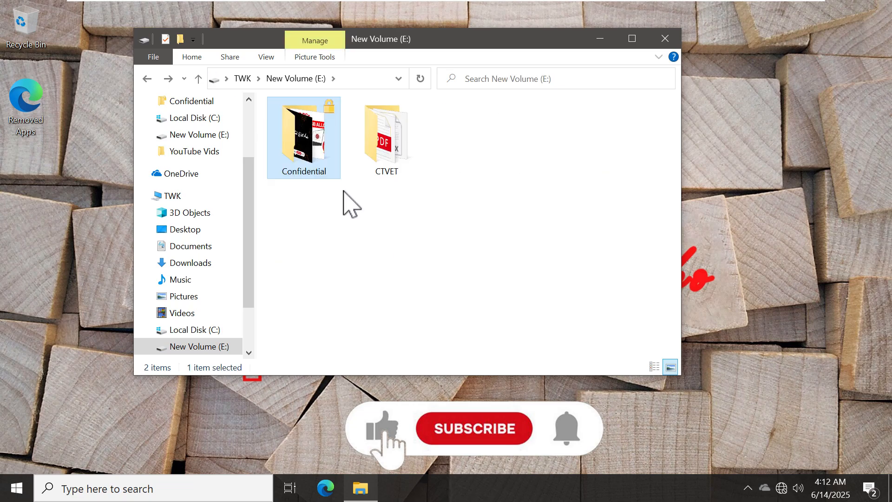
# Step: Copy the encrypted Confidential folder from New Volume (E:) and go to the TWK drive overview
pyautogui.rightClick(287, 135)
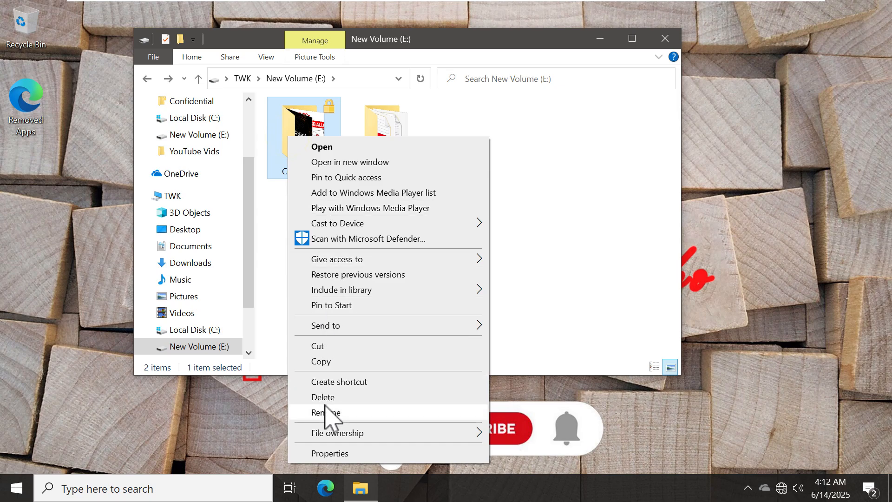
pyautogui.click(331, 367)
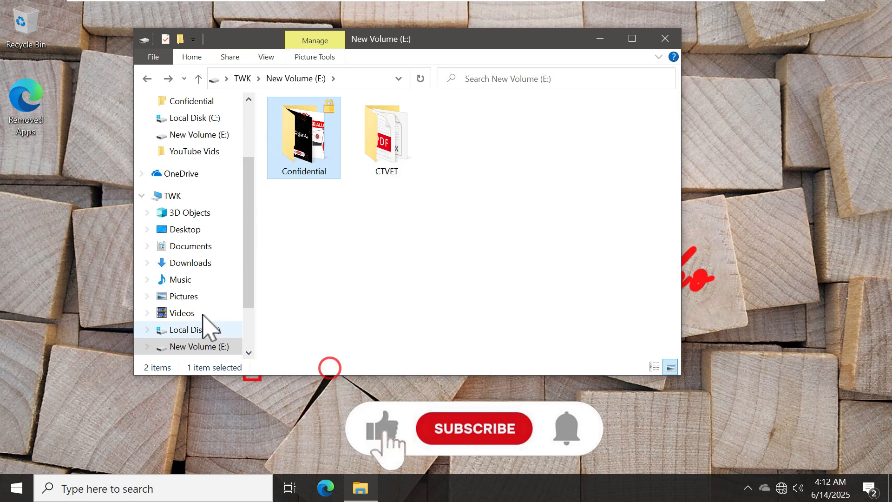
pyautogui.click(194, 197)
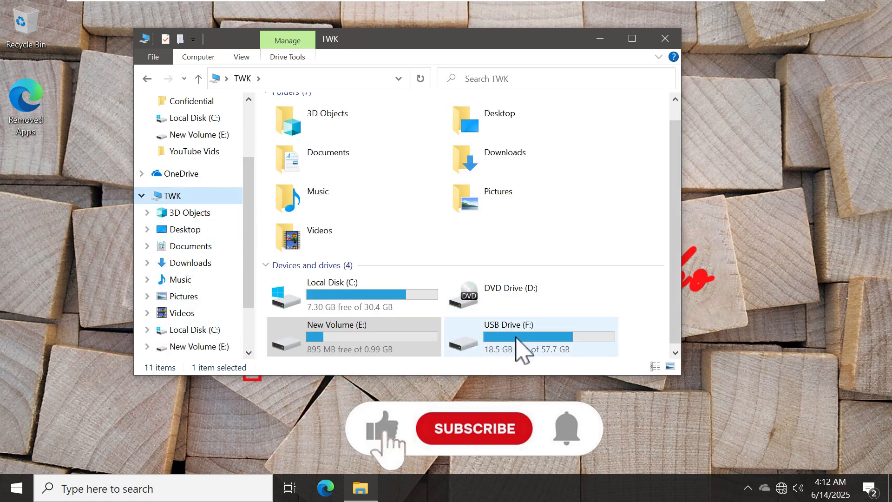